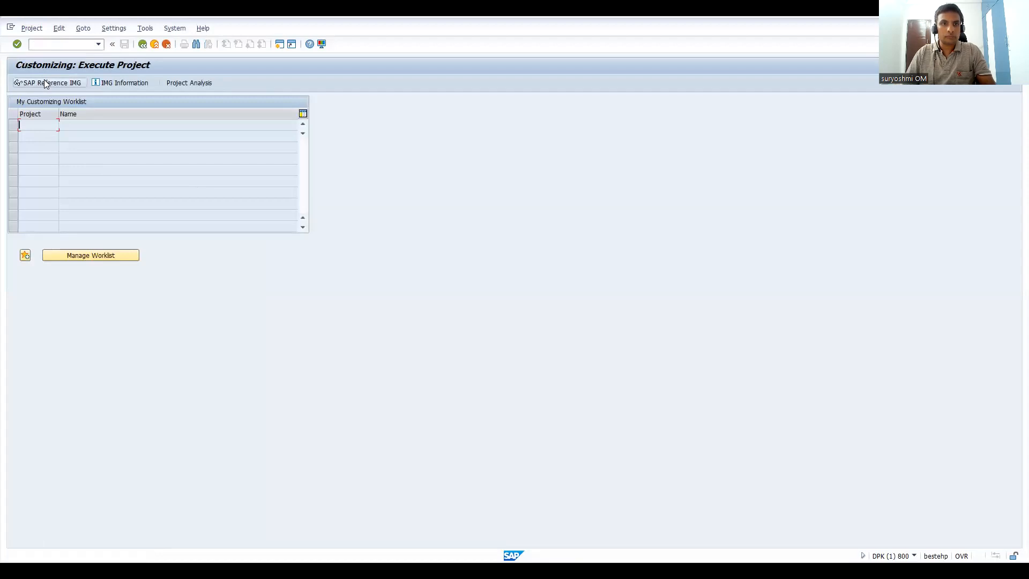
Open the SAP Reference IMG and expand Enterprise Structure down to the contents of its Definition node.
{"action": "left_click", "coordinate": [44, 81]}
{"action": "left_click", "coordinate": [84, 198]}
{"action": "key", "text": "Down"}
{"action": "key", "text": "Down"}
{"action": "key", "text": "Up"}
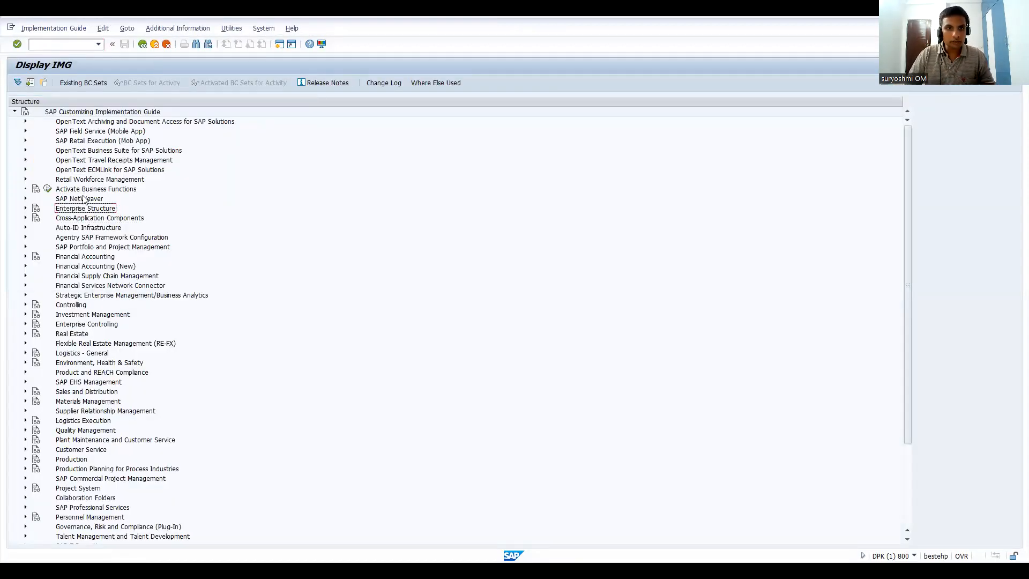
{"action": "key", "text": "Right"}
{"action": "key", "text": "Down"}
{"action": "key", "text": "Down"}
{"action": "key", "text": "Right"}
Go to the Materials Management node under Enterprise Structure > Definition.
{"action": "key", "text": "Down"}
{"action": "key", "text": "Down"}
{"action": "key", "text": "Down"}
{"action": "key", "text": "Down"}
{"action": "key", "text": "Up"}
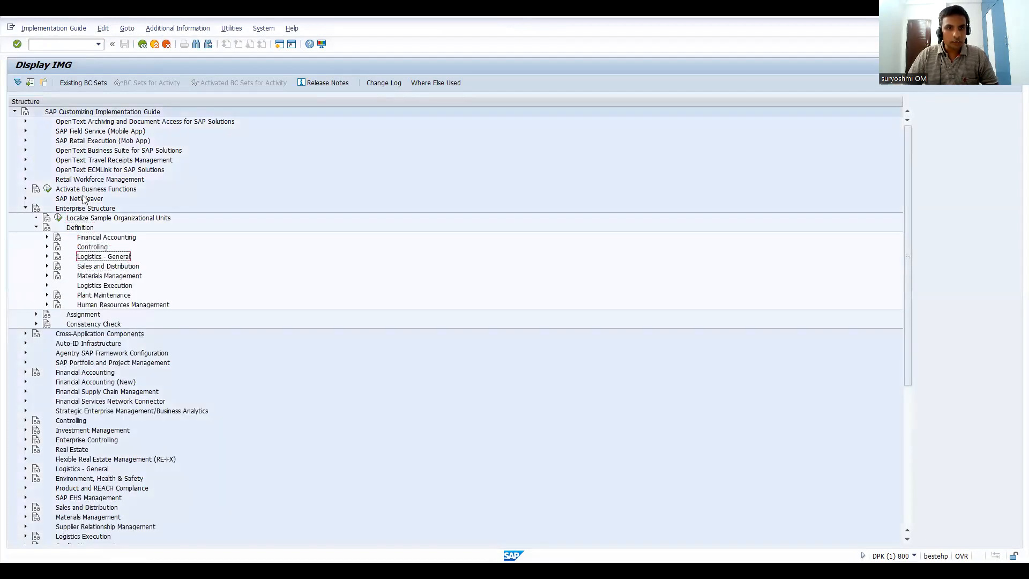
{"action": "key", "text": "Down"}
{"action": "key", "text": "Down"}
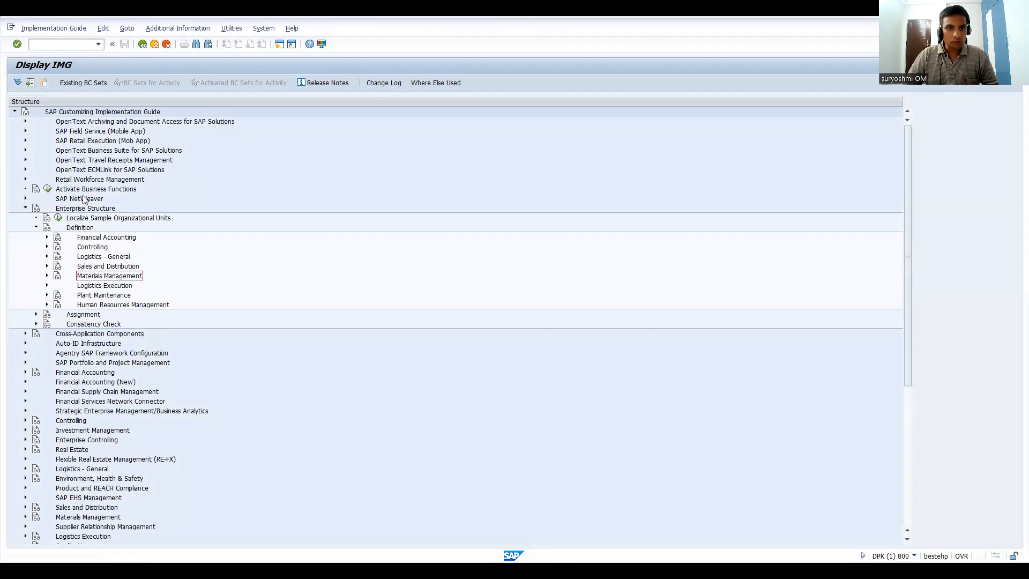
{"action": "key", "text": "Down"}
{"action": "key", "text": "Right"}
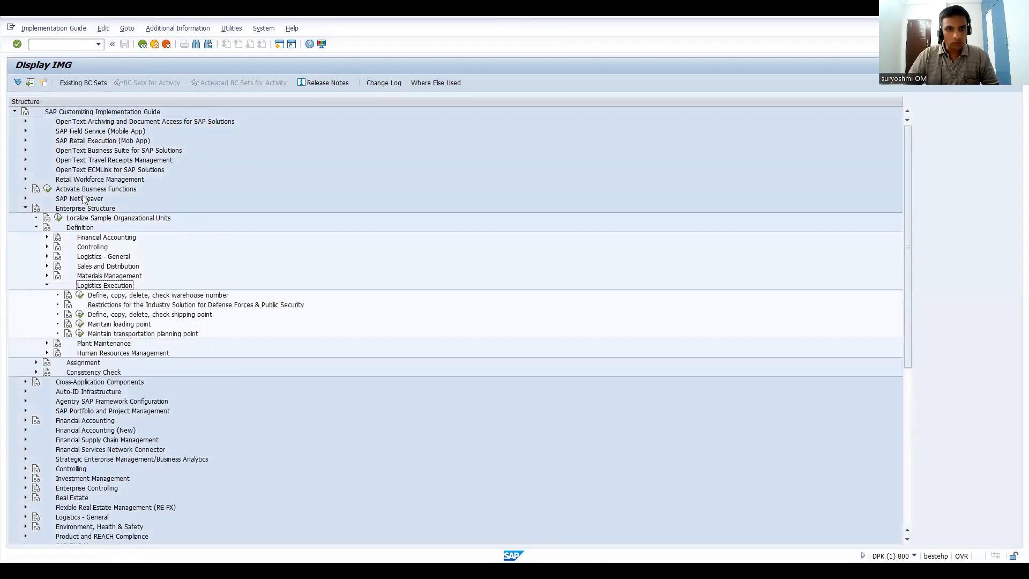
{"action": "key", "text": "Left"}
{"action": "key", "text": "Up"}
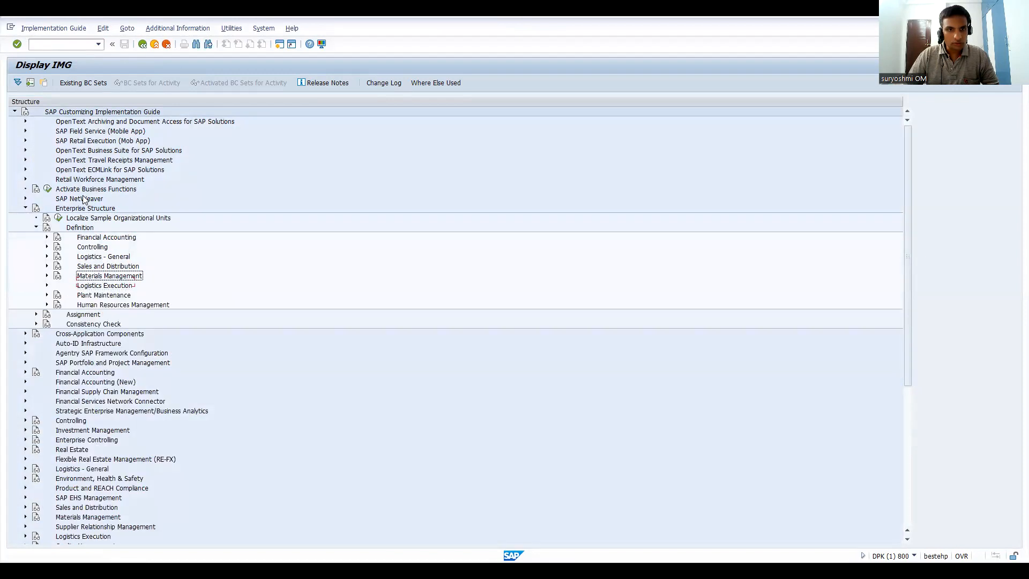
Expand Materials Management and open the Maintain storage location activity for plant FF01.
{"action": "key", "text": "Right"}
{"action": "key", "text": "Down"}
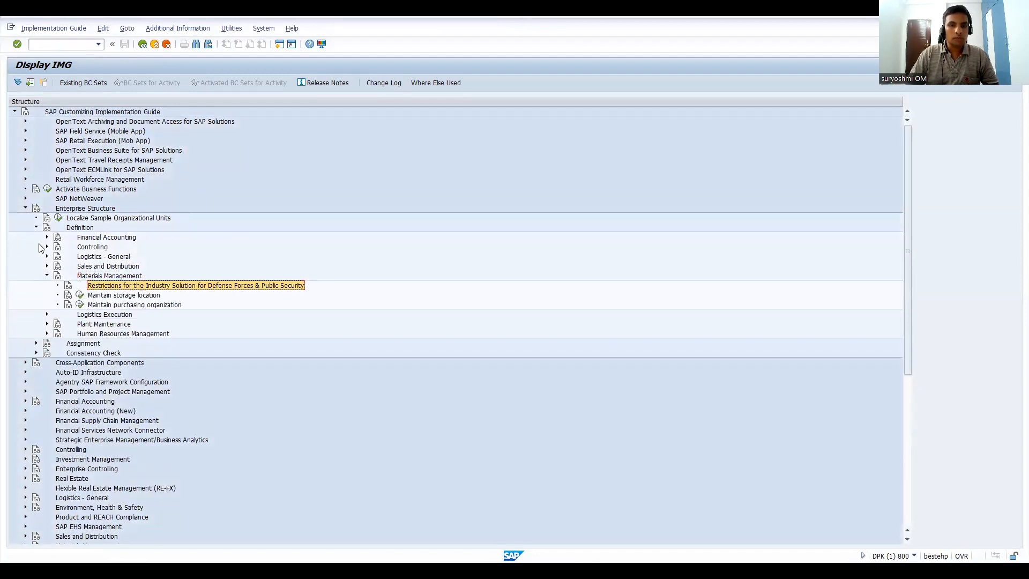
{"action": "left_click", "coordinate": [80, 295]}
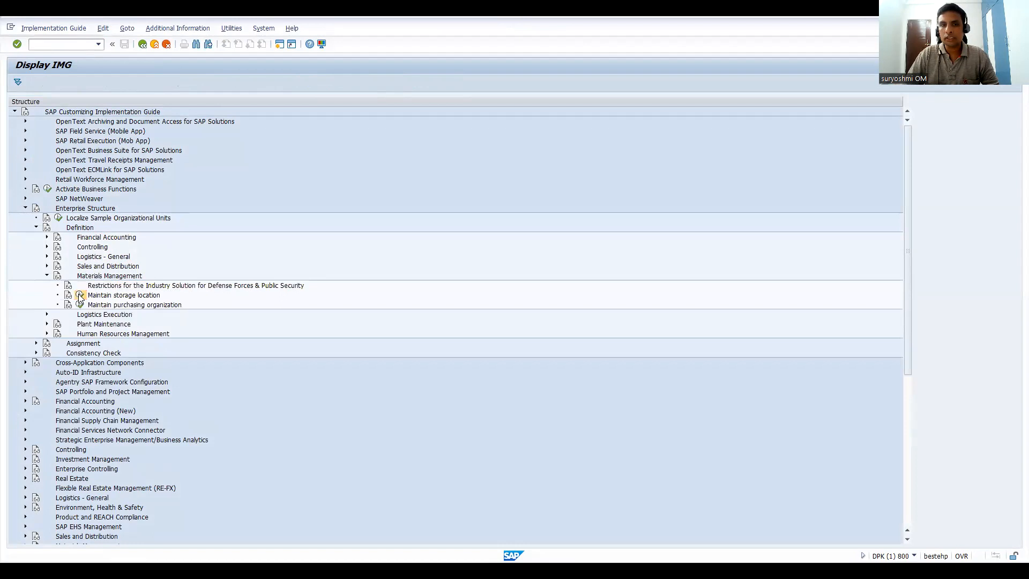
{"action": "type", "text": "FF01"}
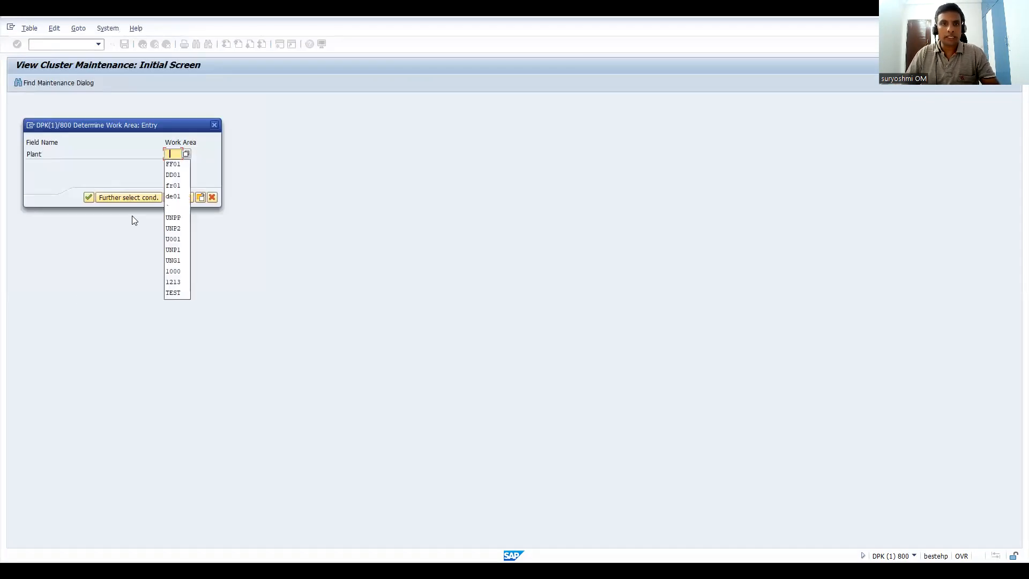
{"action": "key", "text": "Return"}
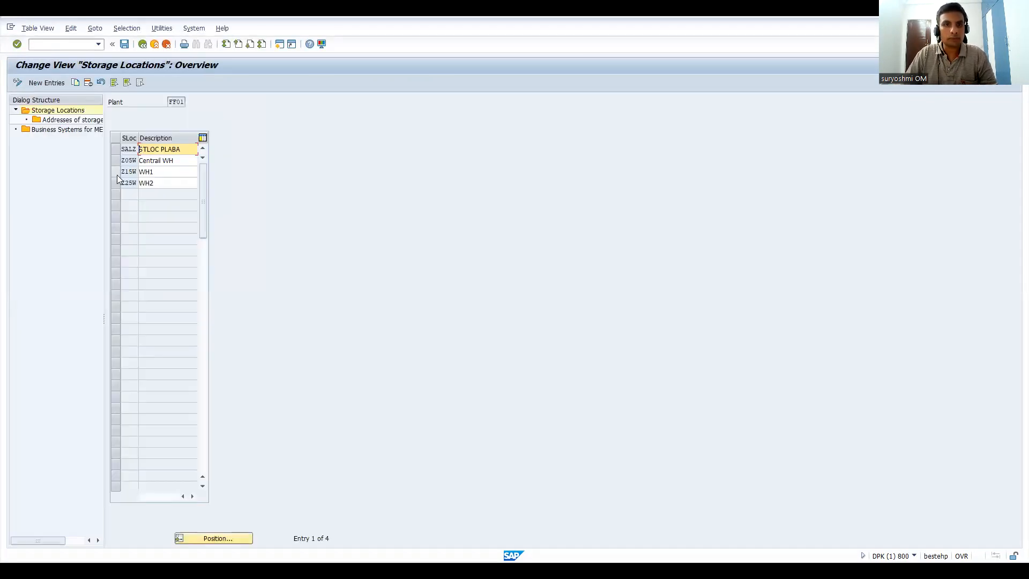
Review the storage locations Z05W, Z15W and Z25W of plant FF01 and compare them with the presentation's warehouse structure slide.
{"action": "left_click", "coordinate": [144, 183]}
{"action": "left_click", "coordinate": [133, 160]}
{"action": "left_click", "coordinate": [132, 183]}
{"action": "left_click", "coordinate": [130, 161]}
{"action": "left_click", "coordinate": [133, 185]}
{"action": "left_click", "coordinate": [130, 161]}
{"action": "left_click", "coordinate": [132, 184]}
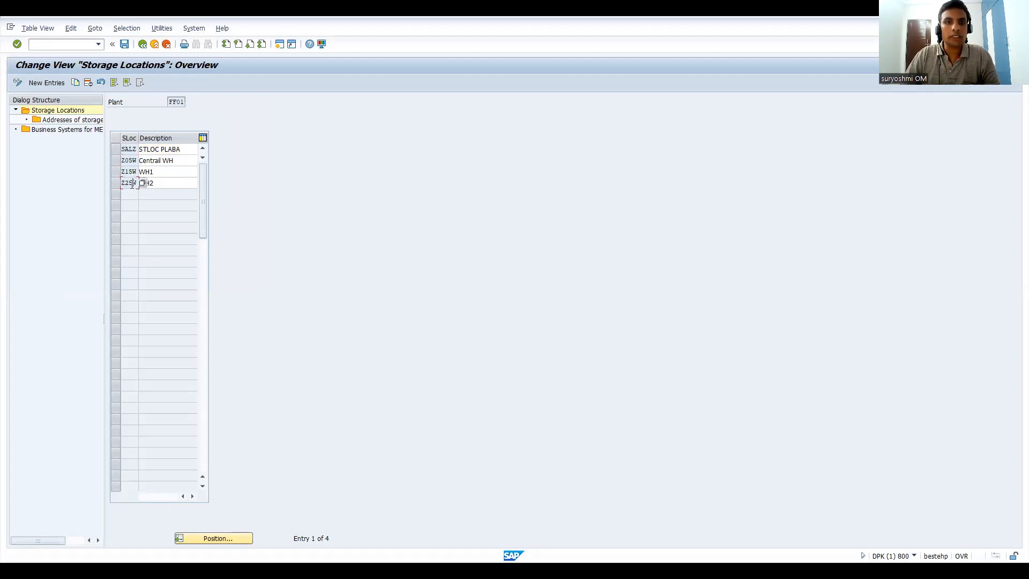
{"action": "left_click", "coordinate": [127, 160]}
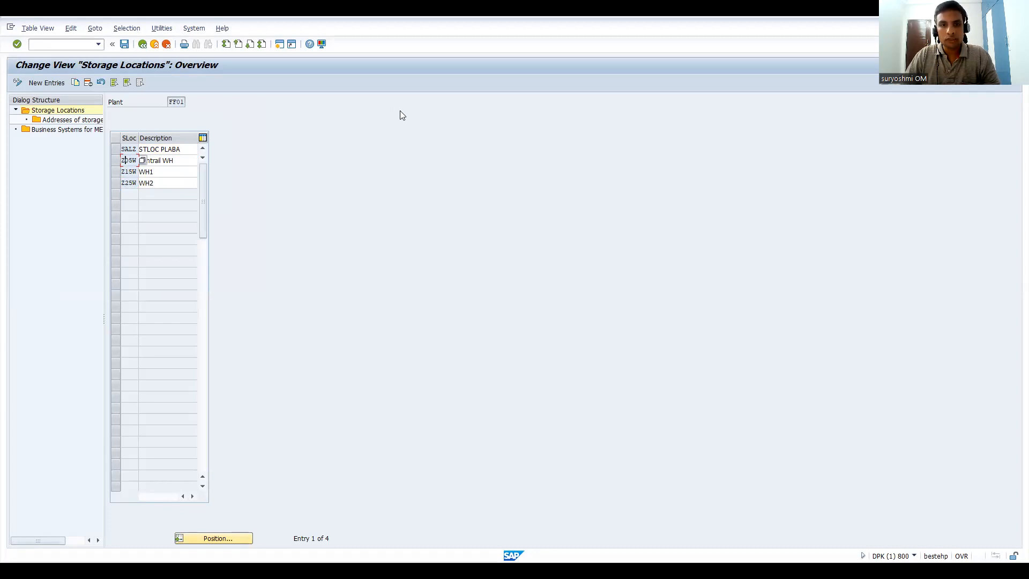
{"action": "key", "text": "alt+Tab"}
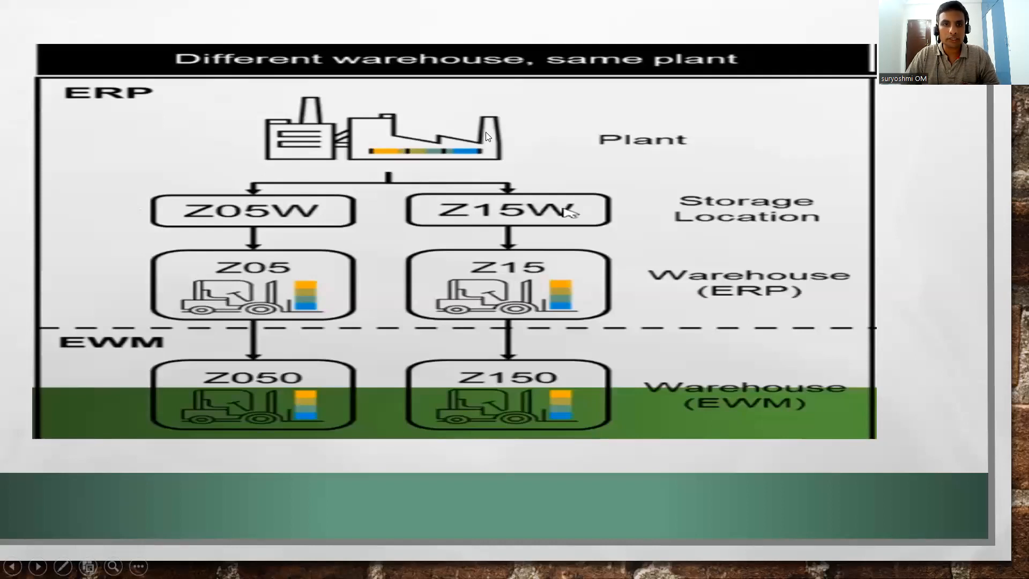
{"action": "key", "text": "alt+Tab"}
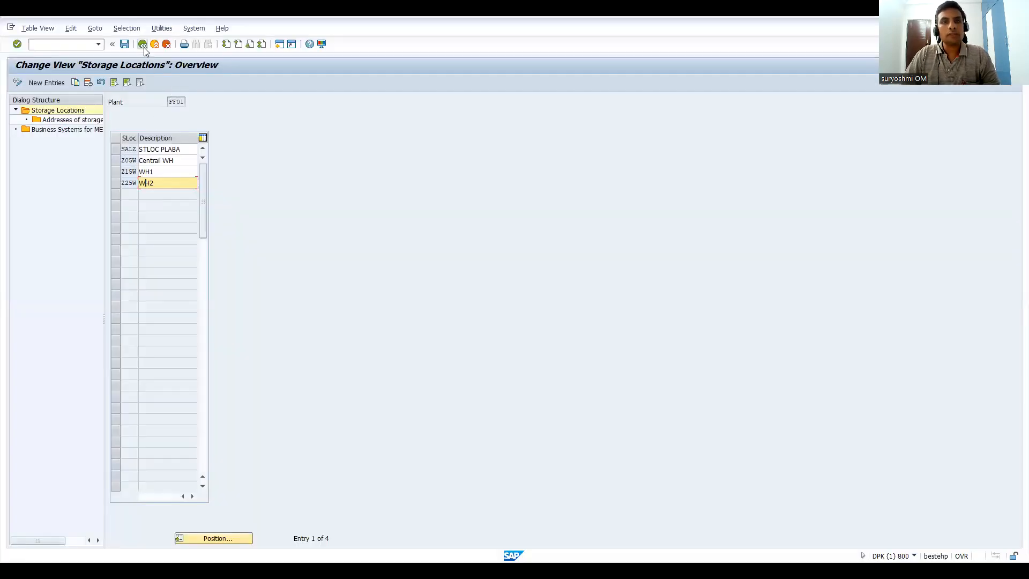
Return to the IMG structure, collapse Materials Management and expand Logistics Execution under Definition.
{"action": "left_click", "coordinate": [142, 44]}
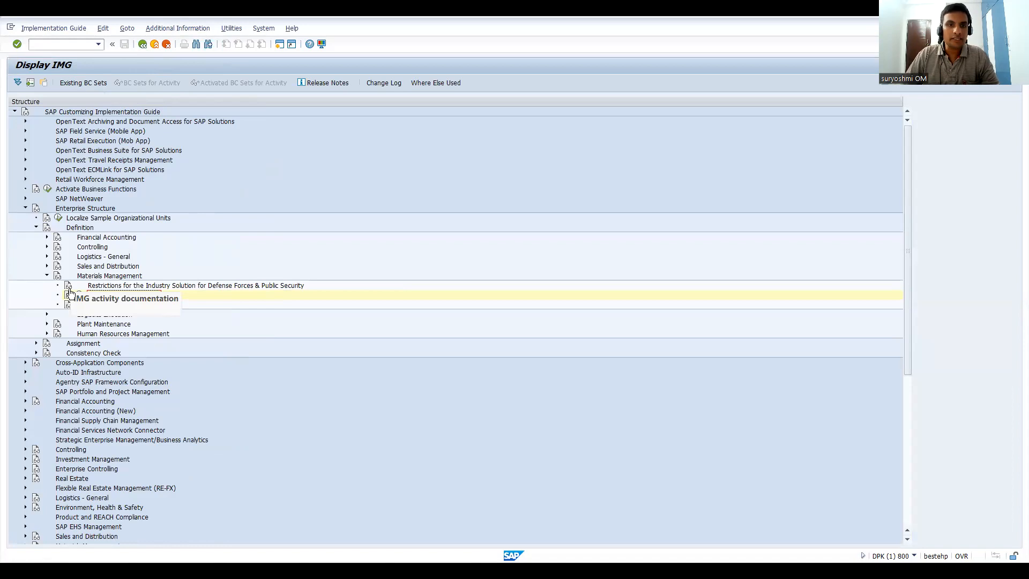
{"action": "left_click", "coordinate": [47, 277]}
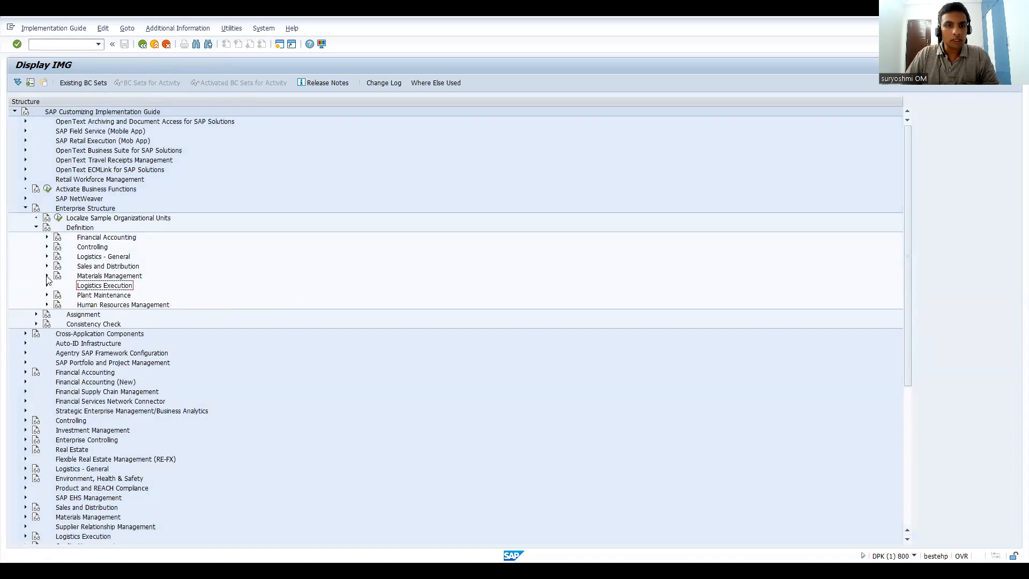
{"action": "left_click", "coordinate": [47, 295]}
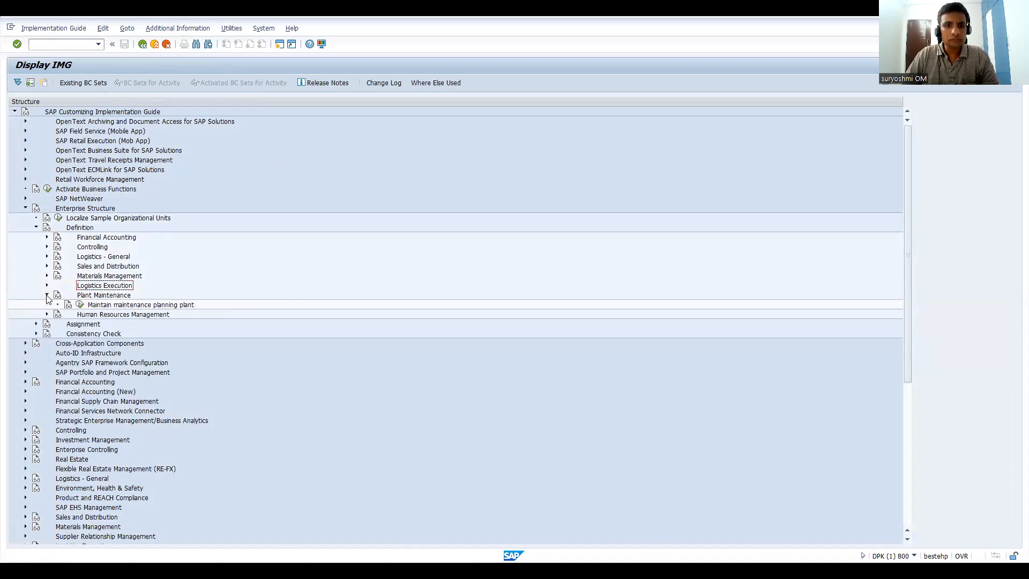
{"action": "left_click", "coordinate": [47, 295]}
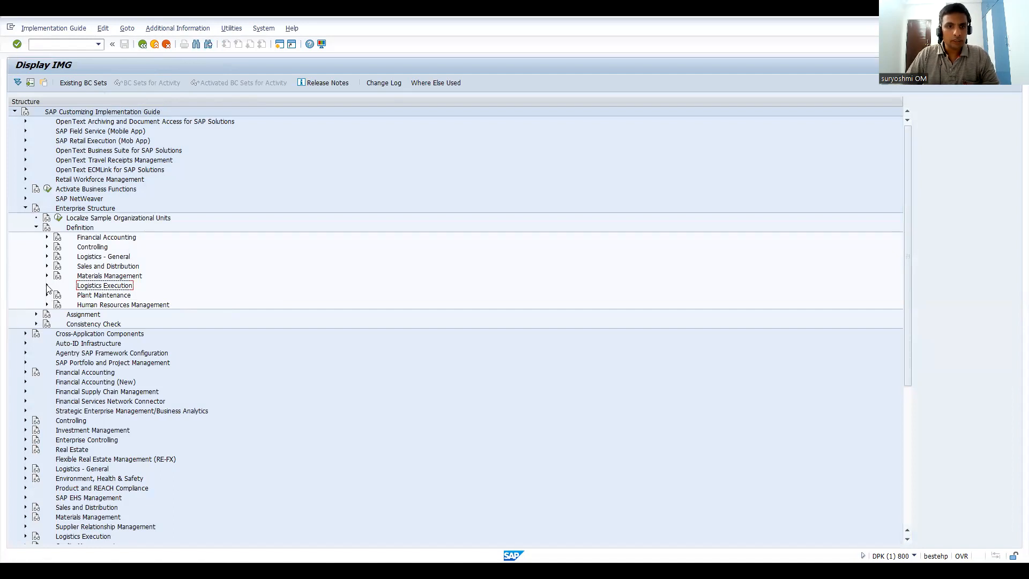
{"action": "left_click", "coordinate": [47, 286]}
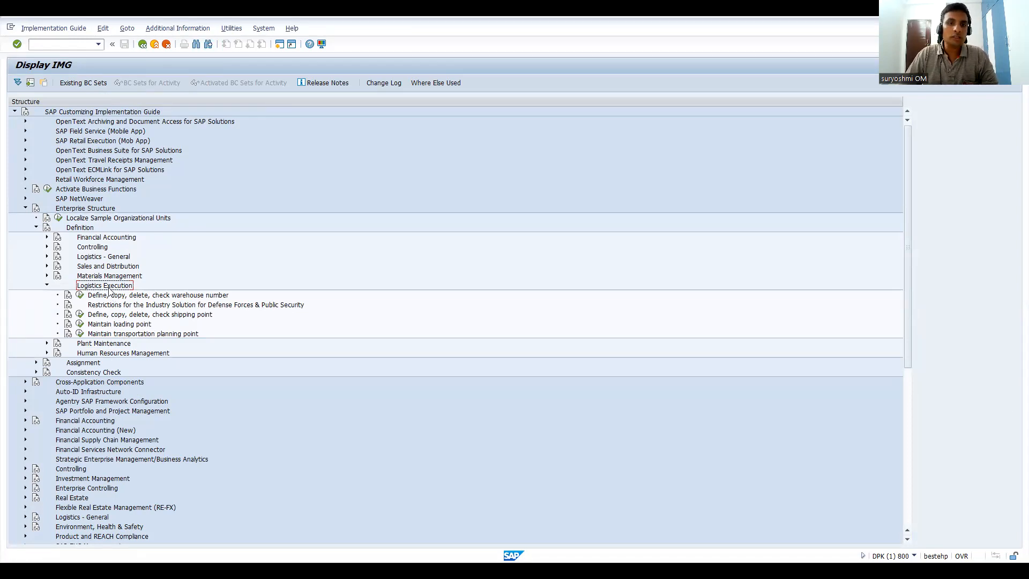
Open the Define warehouse number activity and widen the warehouse number column.
{"action": "left_click", "coordinate": [82, 297]}
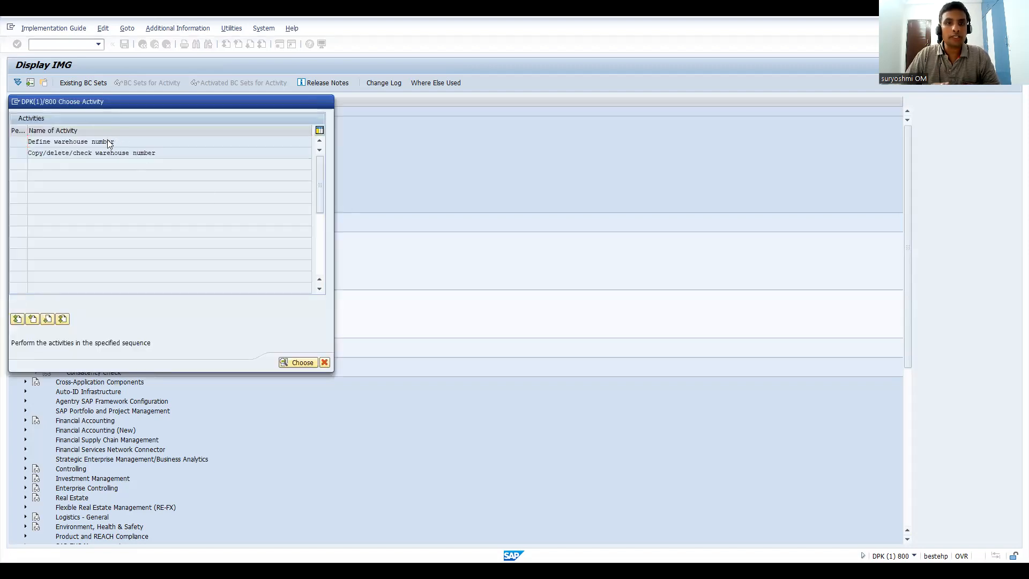
{"action": "double_click", "coordinate": [109, 142]}
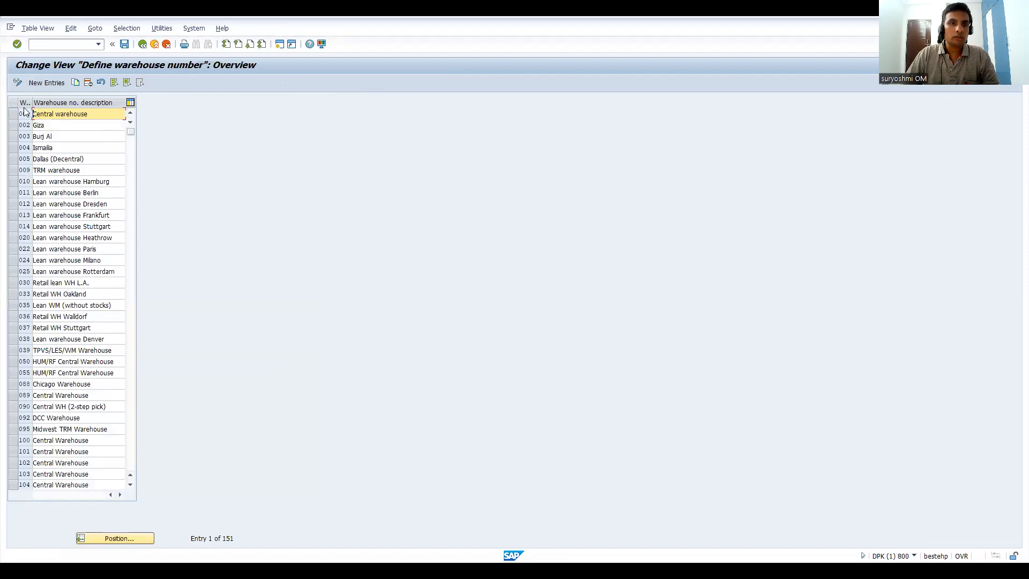
{"action": "left_click_drag", "start_coordinate": [31, 102], "coordinate": [46, 102]}
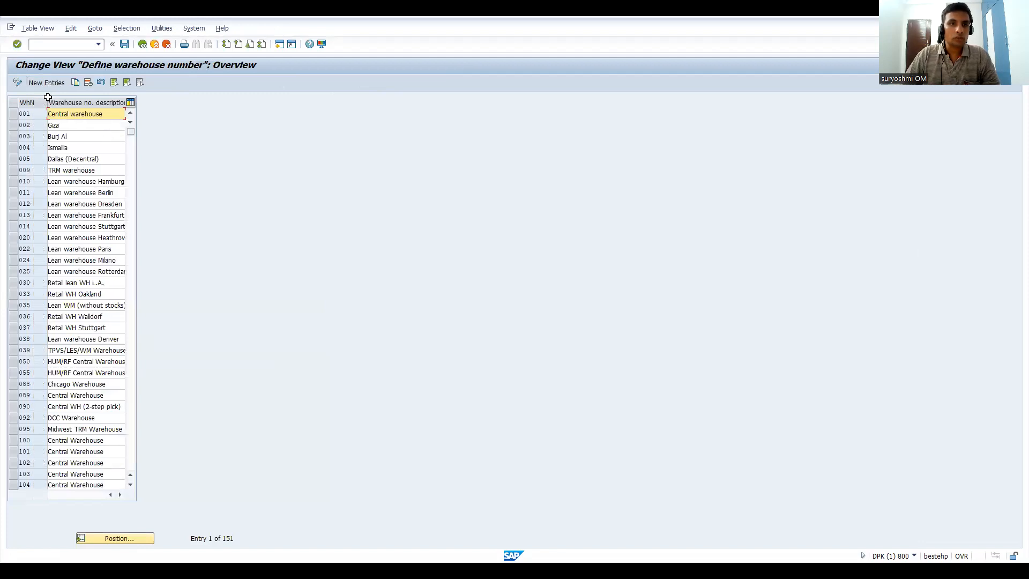
Start new entries and add warehouse number z05 with the description "Central ware house".
{"action": "left_click", "coordinate": [48, 82]}
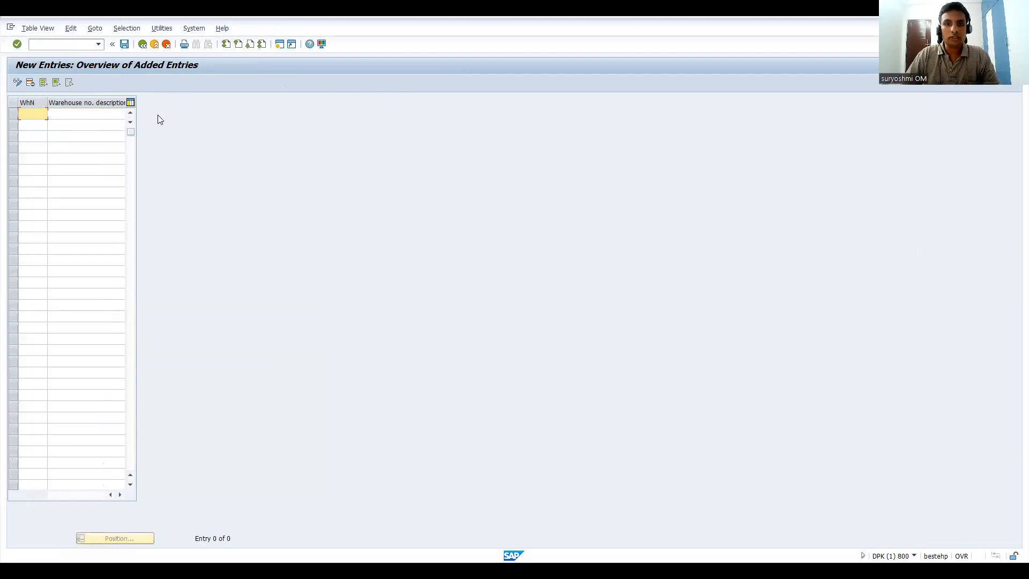
{"action": "key", "text": "alt+Tab"}
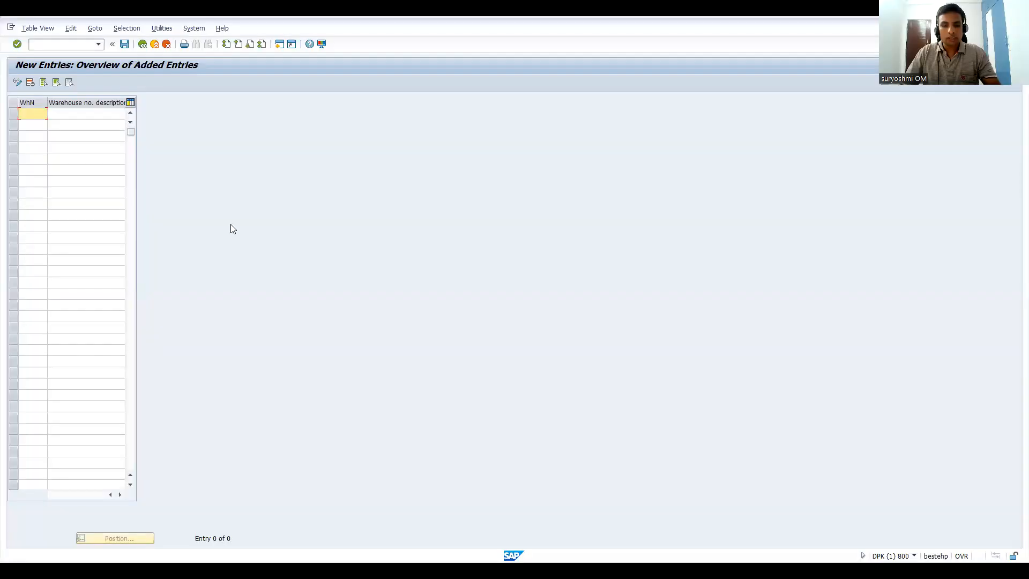
{"action": "type", "text": "z"}
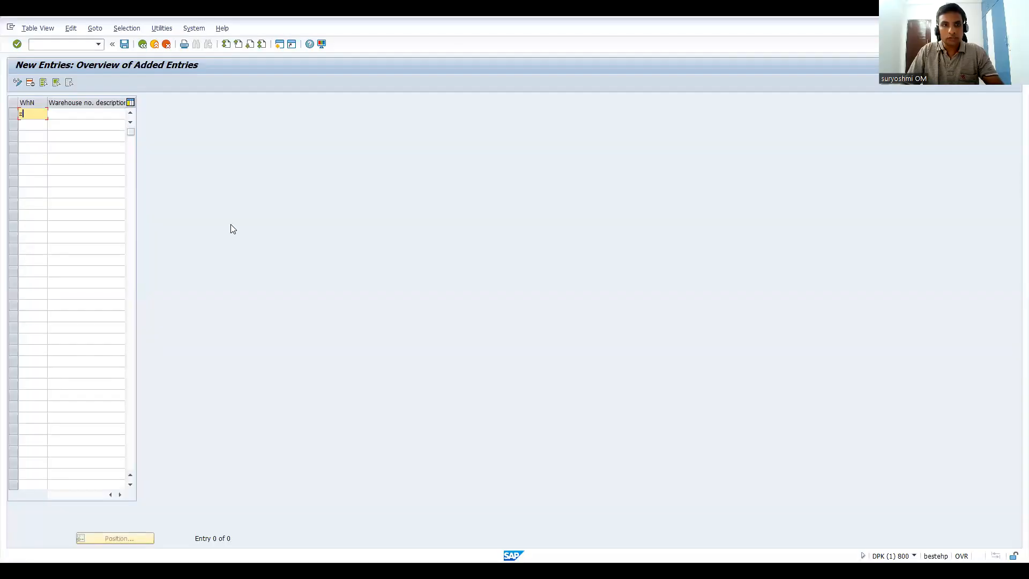
{"action": "type", "text": "05"}
{"action": "key", "text": "Tab"}
{"action": "type", "text": "Ce"}
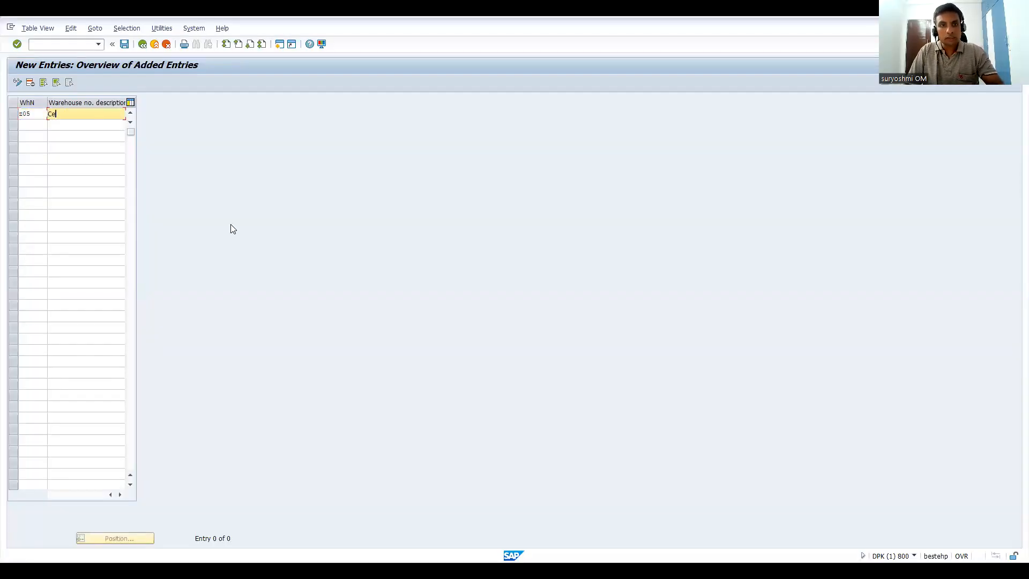
{"action": "type", "text": "ntral w"}
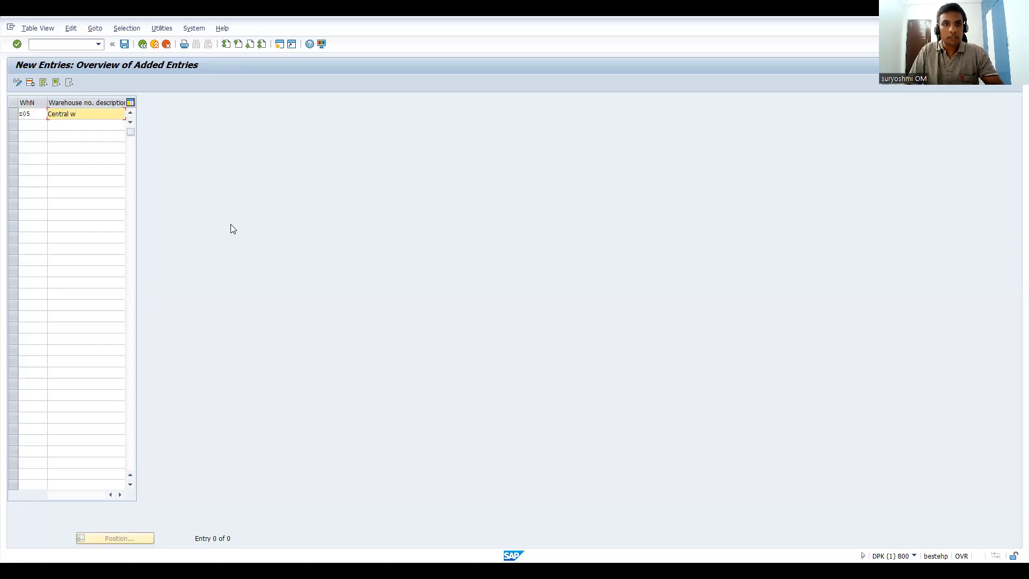
{"action": "type", "text": "are house"}
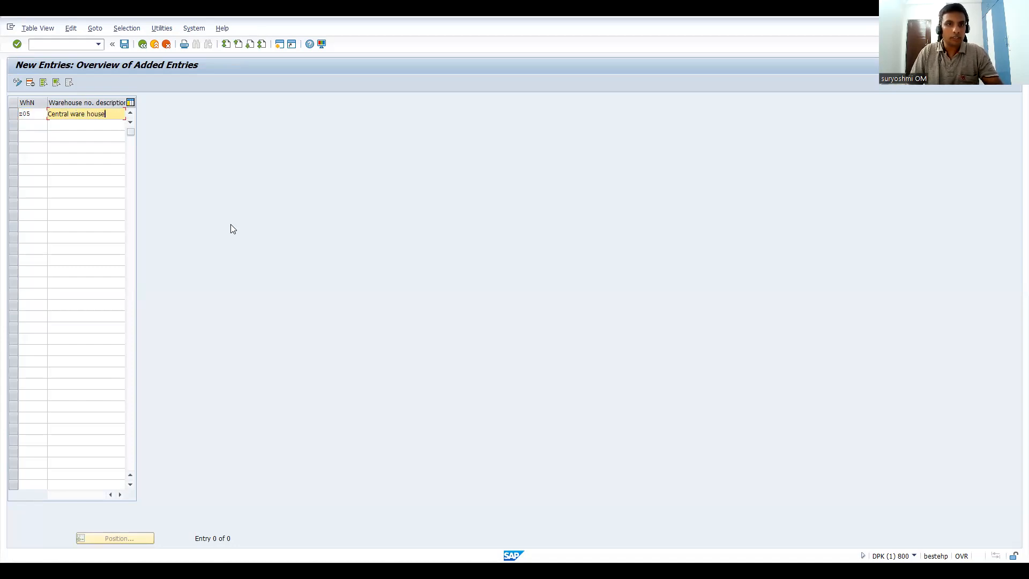
Add a second warehouse entry, number z15, with the description "Warehouse no.".
{"action": "left_click", "coordinate": [29, 126]}
{"action": "type", "text": "z"}
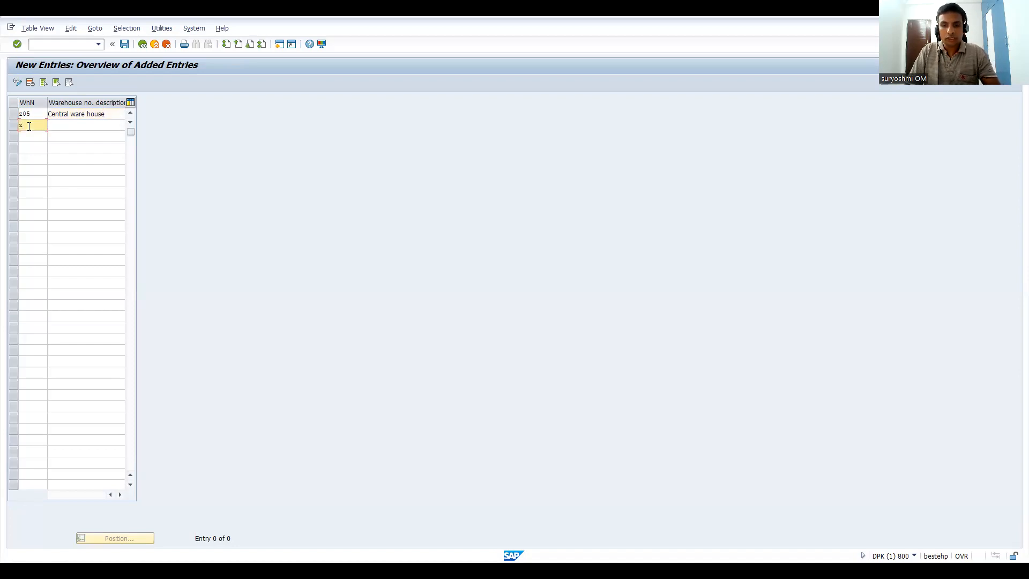
{"action": "type", "text": "10"}
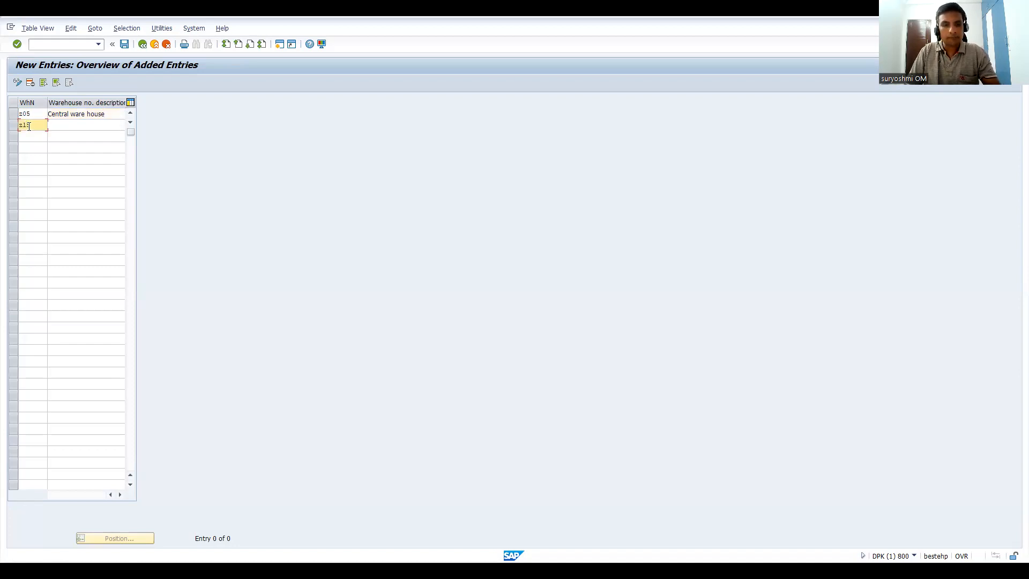
{"action": "key", "text": "Tab"}
{"action": "type", "text": "Ware"}
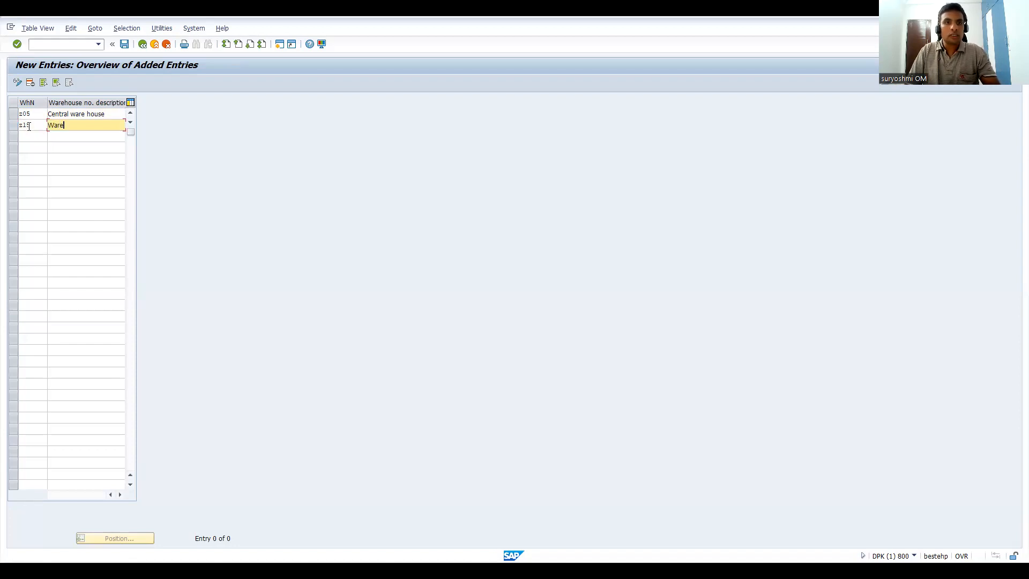
{"action": "type", "text": "house no"}
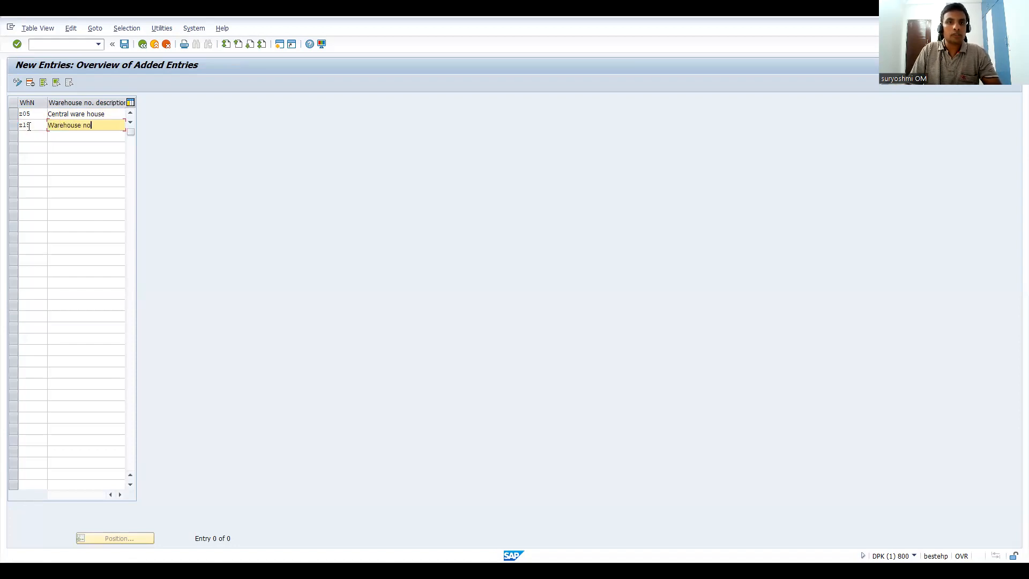
{"action": "type", "text": "."}
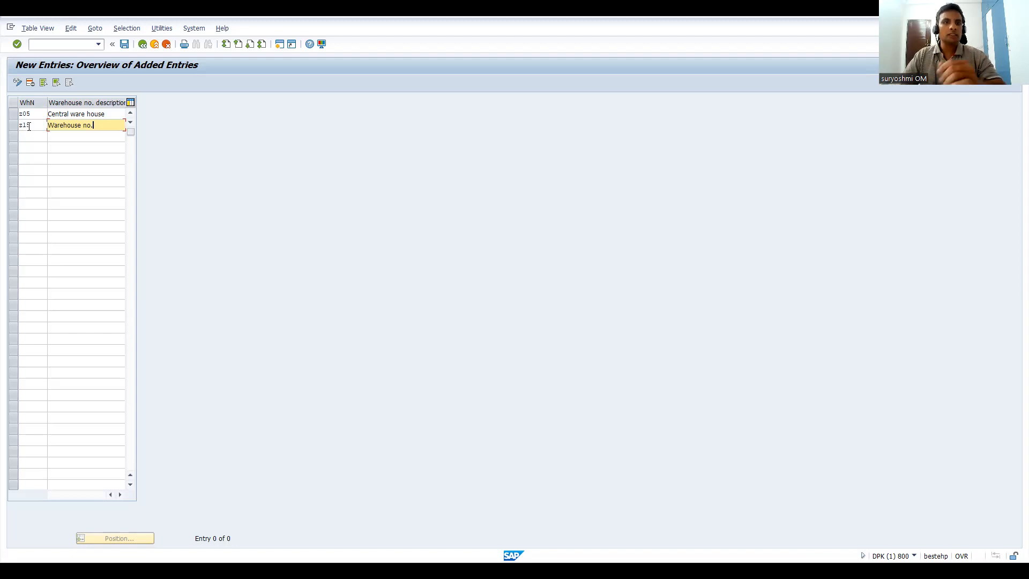
Save the new warehouse entries in a newly created customizing request with the short description "warehousemgt".
{"action": "left_click", "coordinate": [123, 44]}
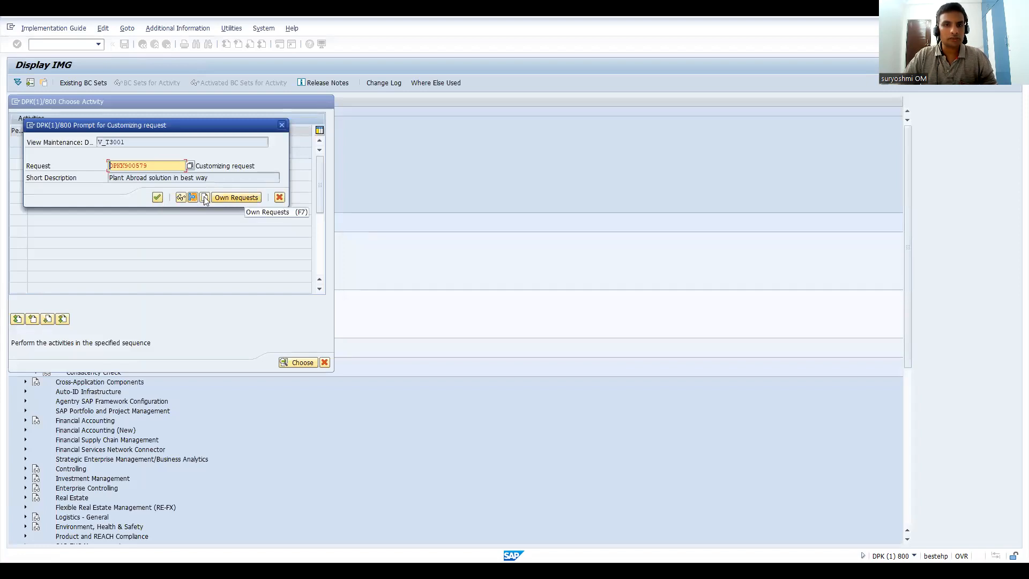
{"action": "left_click", "coordinate": [205, 197]}
{"action": "type", "text": "warehou"}
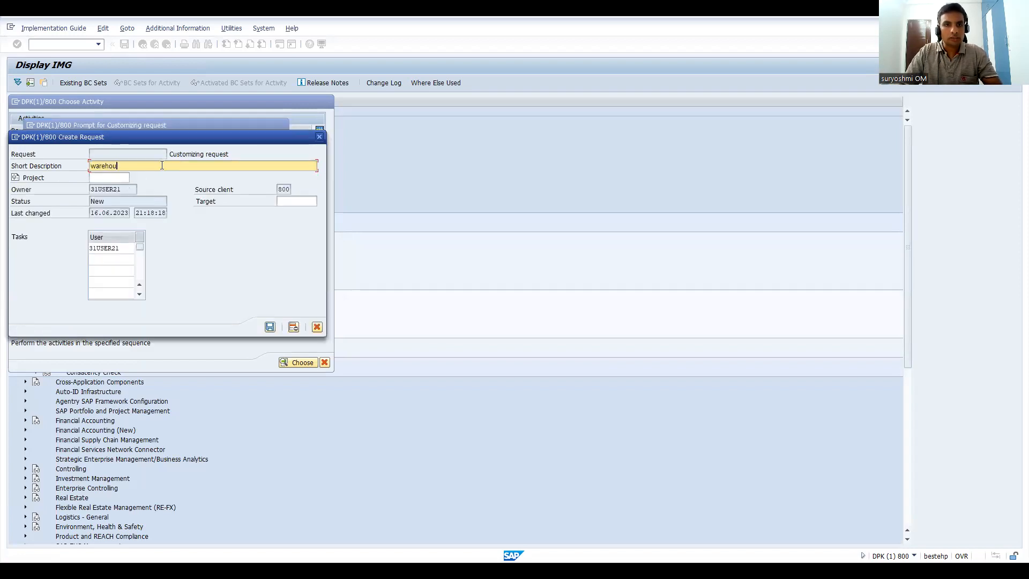
{"action": "type", "text": "semgt"}
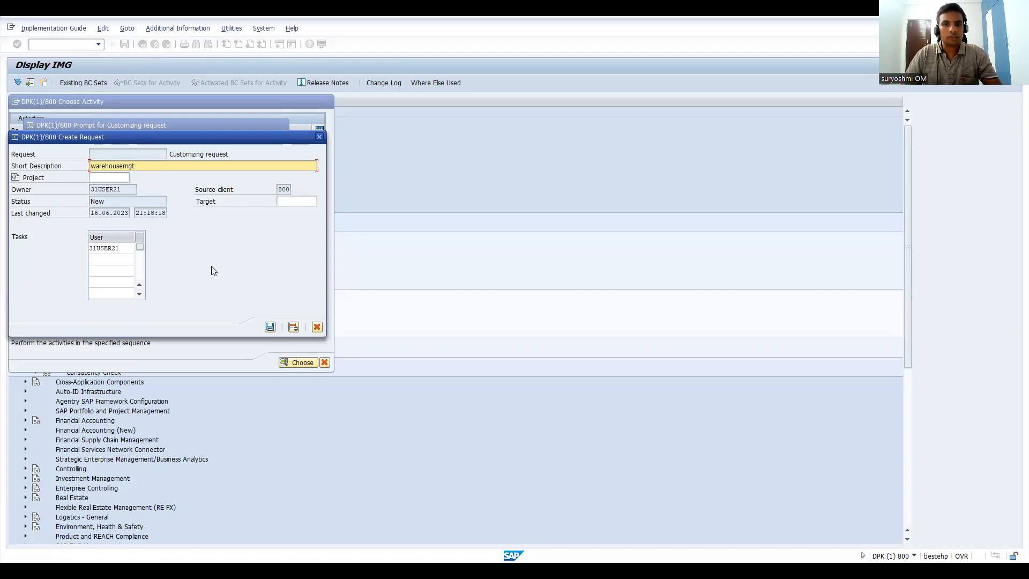
{"action": "left_click", "coordinate": [270, 327]}
{"action": "left_click", "coordinate": [157, 198]}
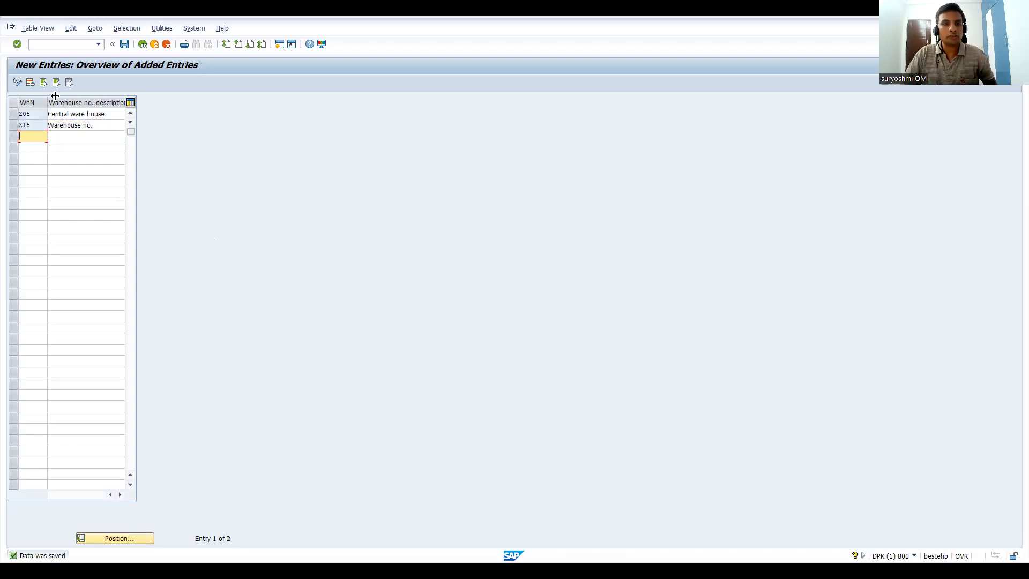
Leave the warehouse number definition and open the Copy/delete/check warehouse number activity.
{"action": "left_click", "coordinate": [143, 45]}
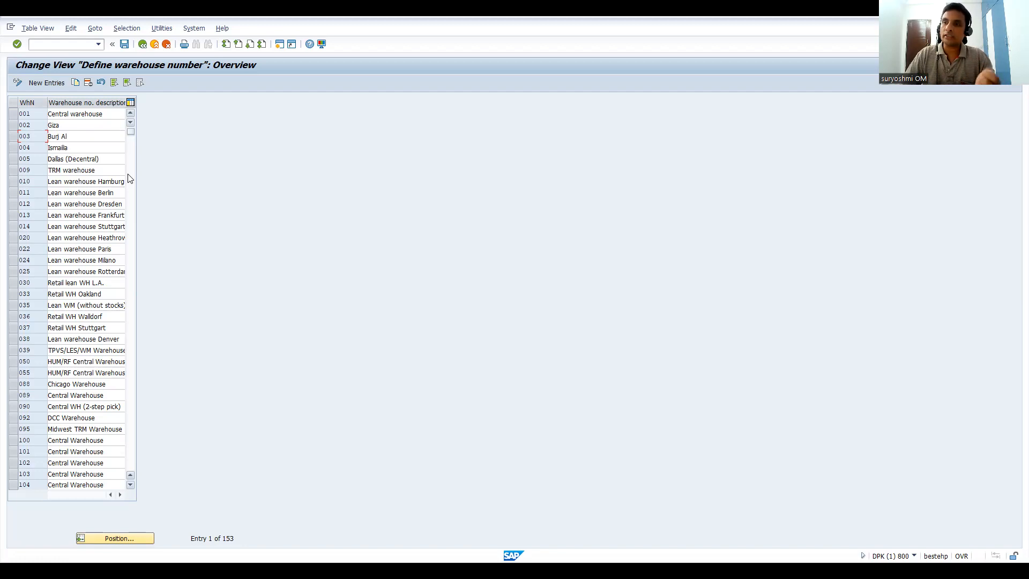
{"action": "left_click", "coordinate": [143, 44]}
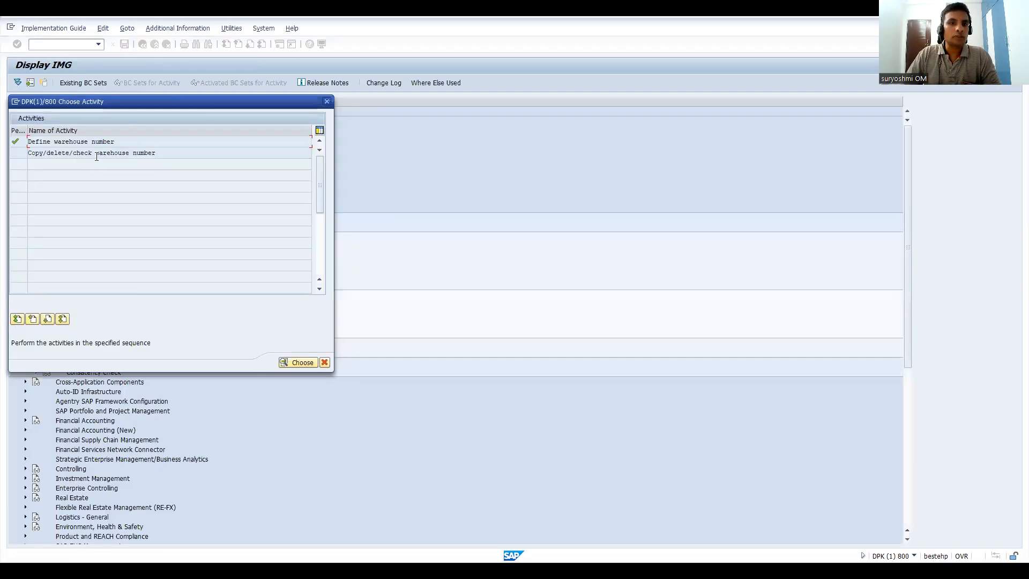
{"action": "double_click", "coordinate": [96, 154]}
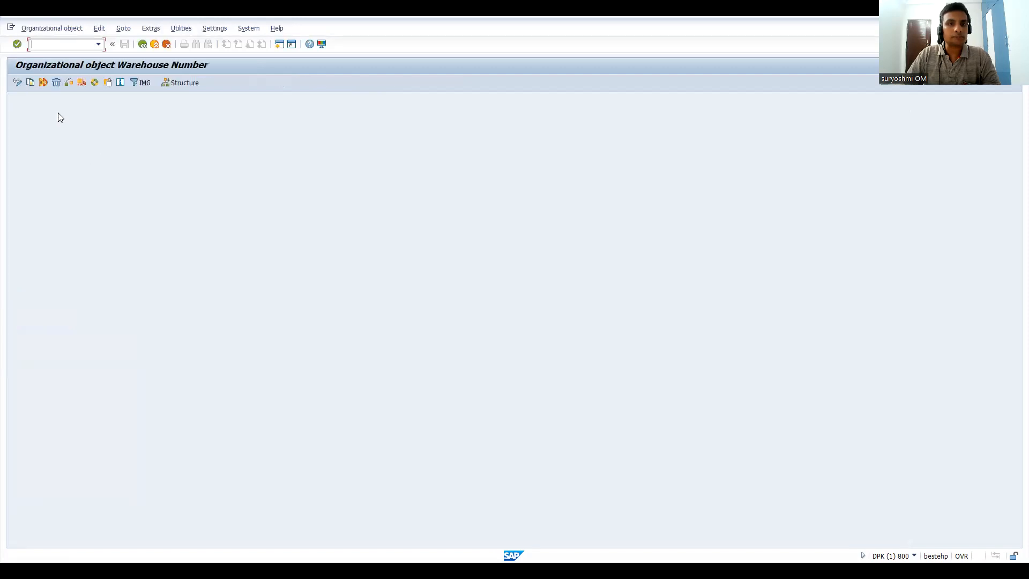
Start copying the organizational object with 001 as the source warehouse number.
{"action": "left_click", "coordinate": [30, 82]}
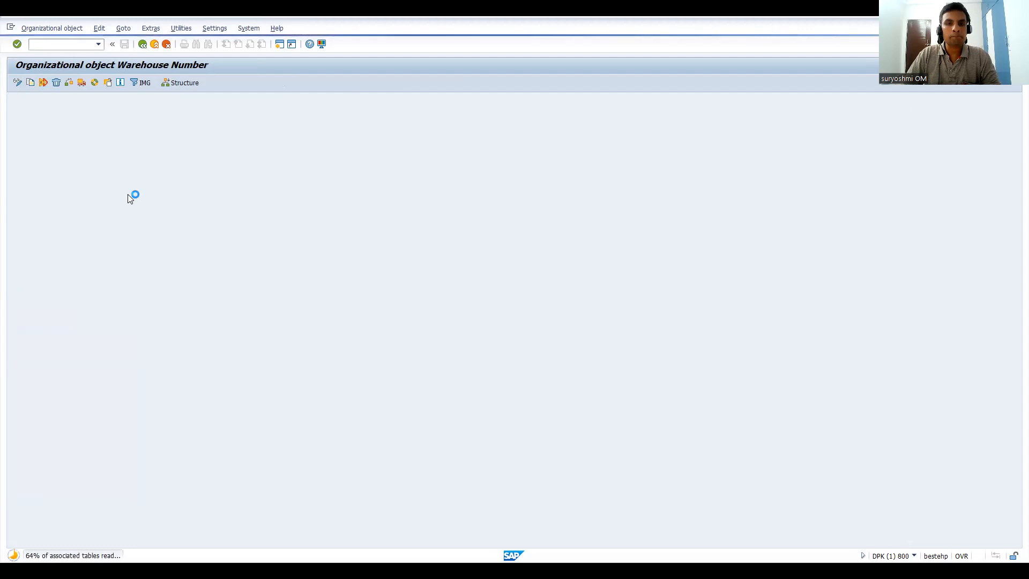
{"action": "type", "text": "01"}
{"action": "key", "text": "BackSpace"}
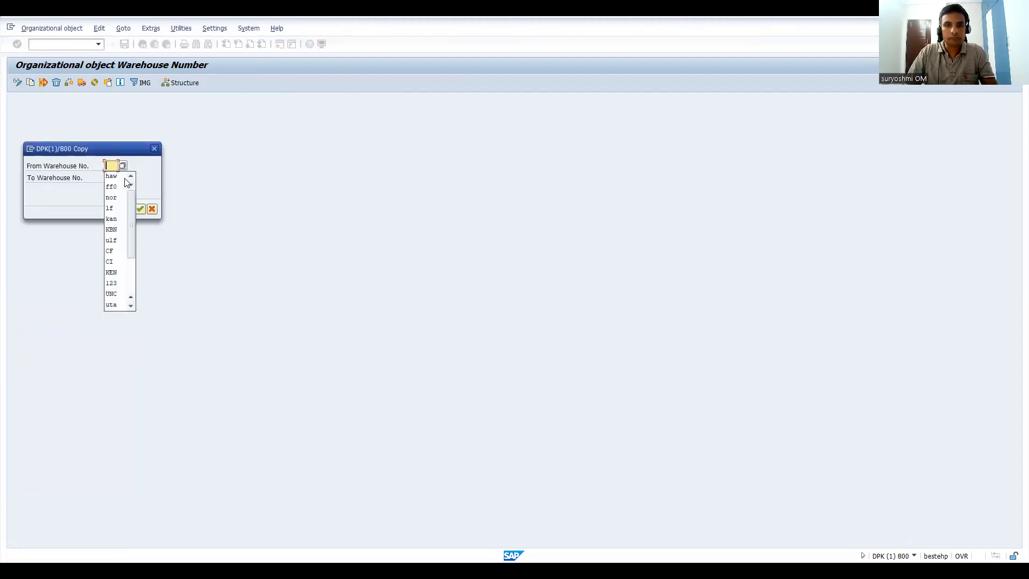
{"action": "type", "text": "000"}
{"action": "key", "text": "BackSpace"}
{"action": "type", "text": "1"}
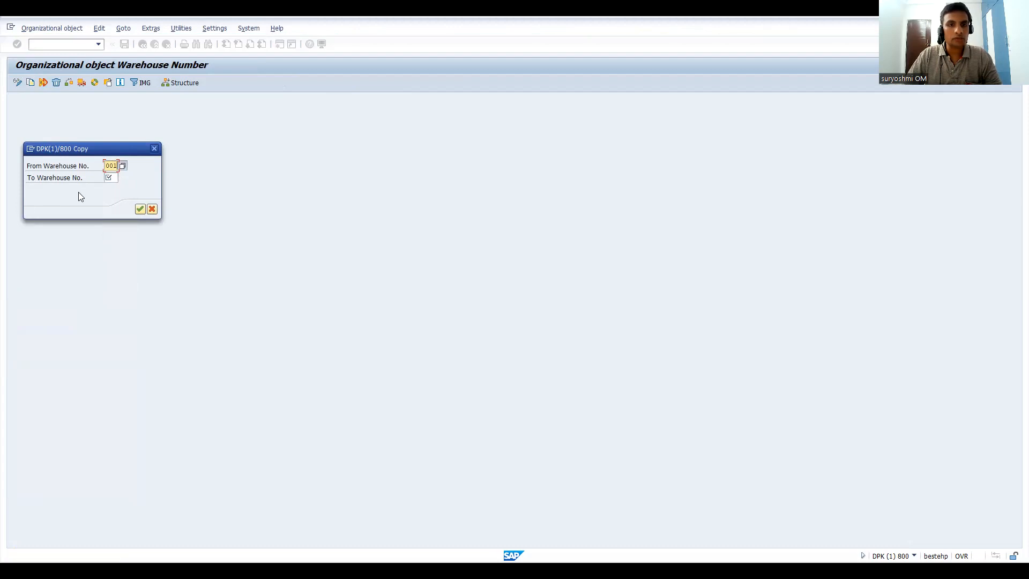
Examine the existing warehouse numbers offered for the target warehouse number, through to the end of the list.
{"action": "left_click", "coordinate": [108, 178]}
{"action": "type", "text": "w"}
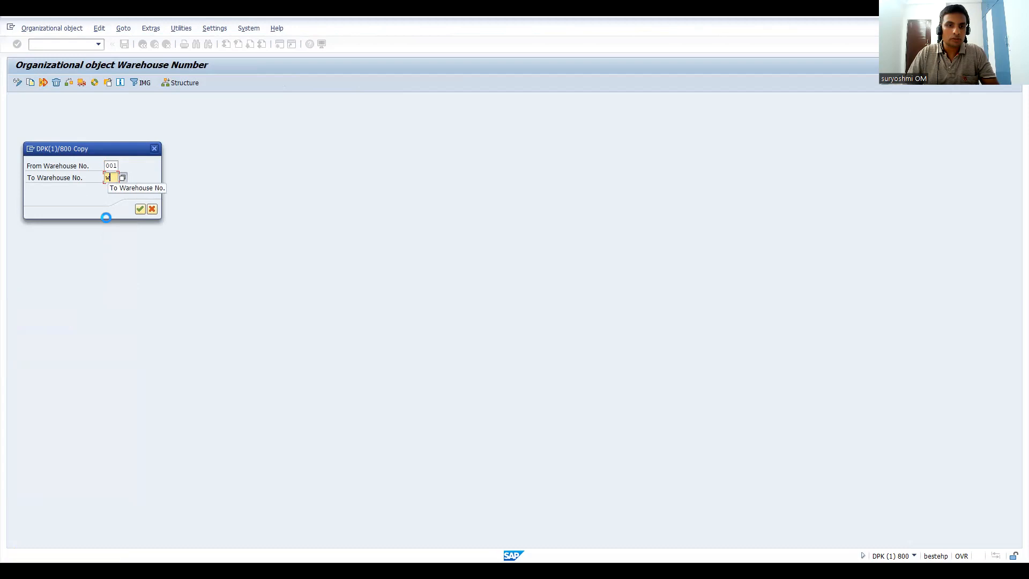
{"action": "scroll", "coordinate": [253, 405], "scroll_direction": "down", "scroll_amount": 15}
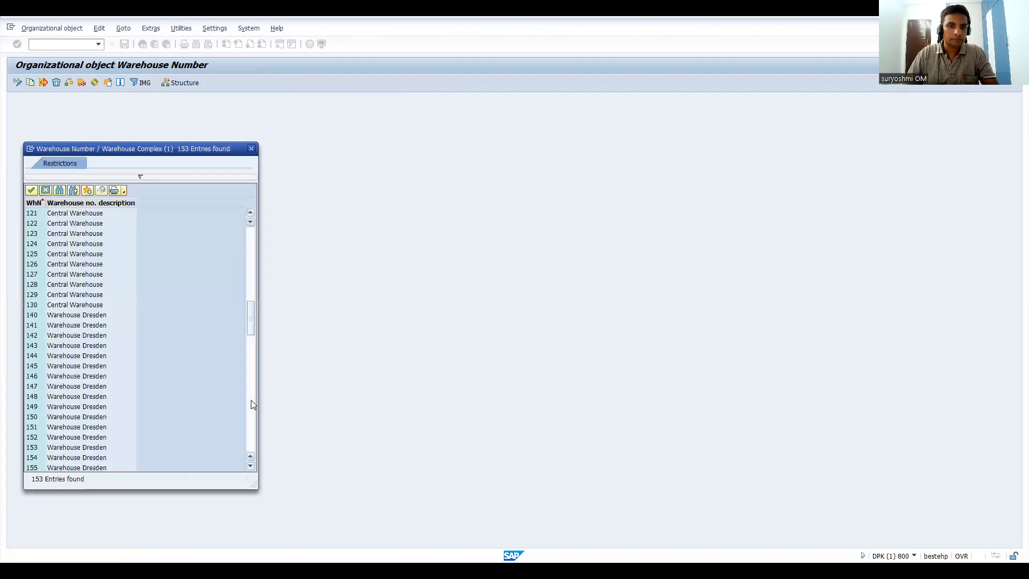
{"action": "left_click", "coordinate": [251, 400]}
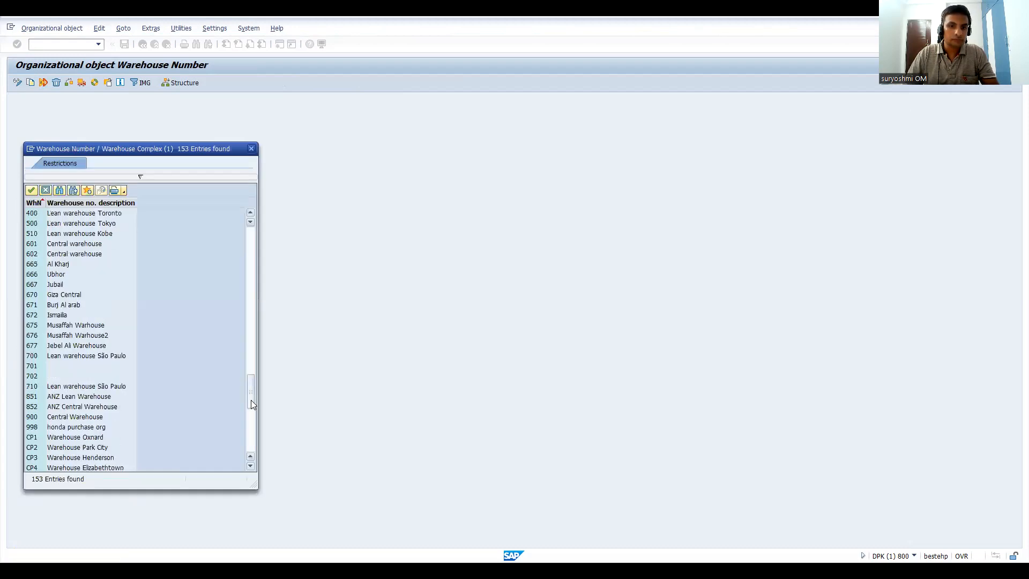
{"action": "left_click", "coordinate": [253, 435]}
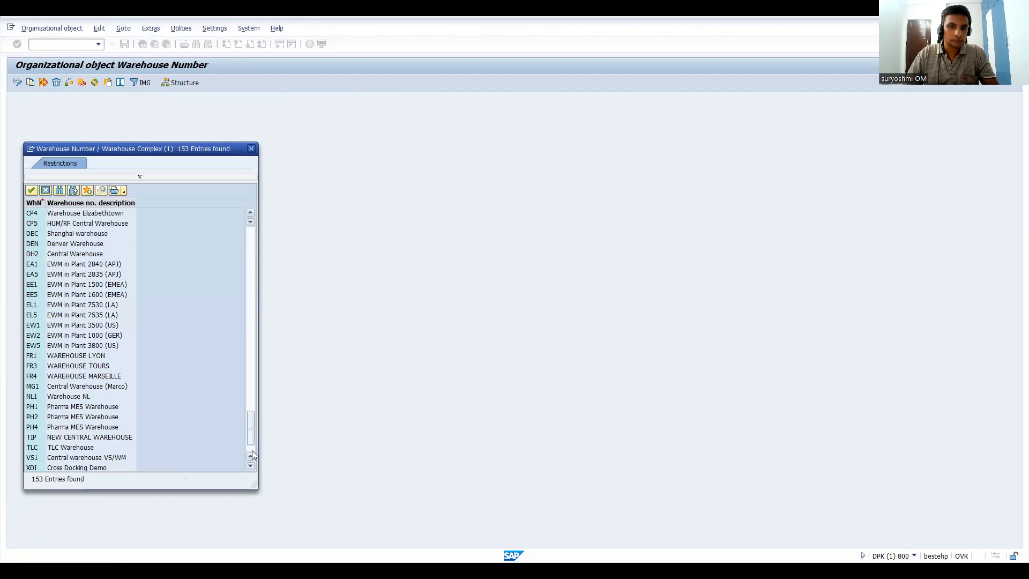
{"action": "left_click", "coordinate": [252, 455]}
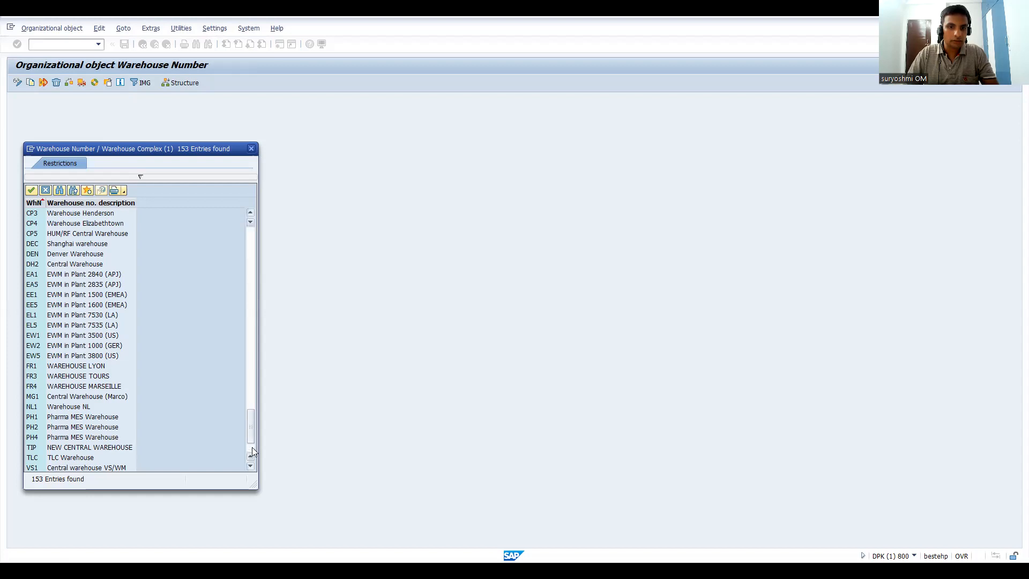
{"action": "left_click", "coordinate": [249, 466]}
{"action": "left_click", "coordinate": [250, 466]}
{"action": "left_click", "coordinate": [250, 466]}
{"action": "left_click", "coordinate": [250, 466]}
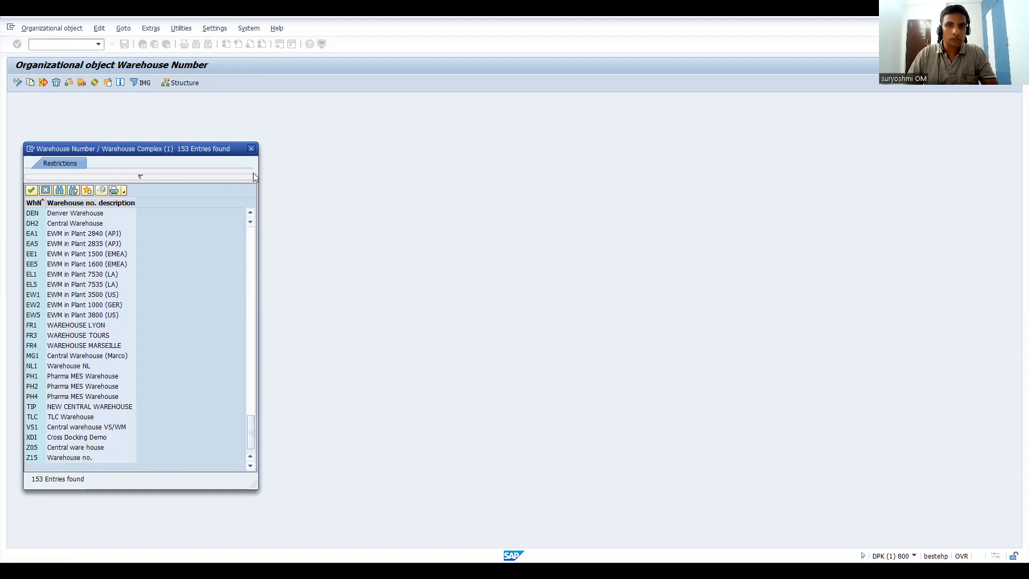
{"action": "left_click", "coordinate": [251, 150]}
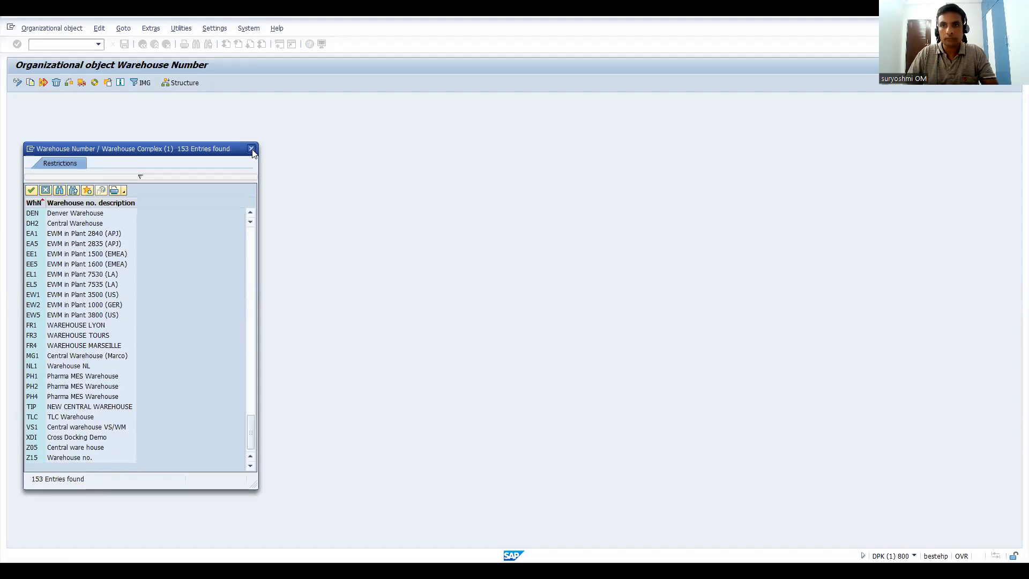
Copy warehouse number 001 to W05 without transporting number ranges, record it in the warehousemgt request, and show the completed activities.
{"action": "key", "text": "alt+Tab"}
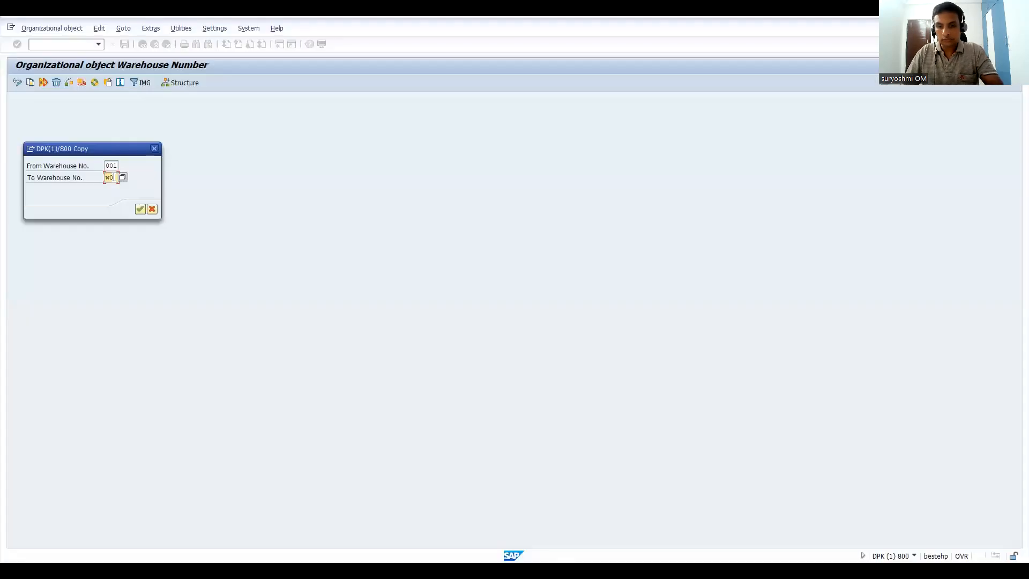
{"action": "key", "text": "Return"}
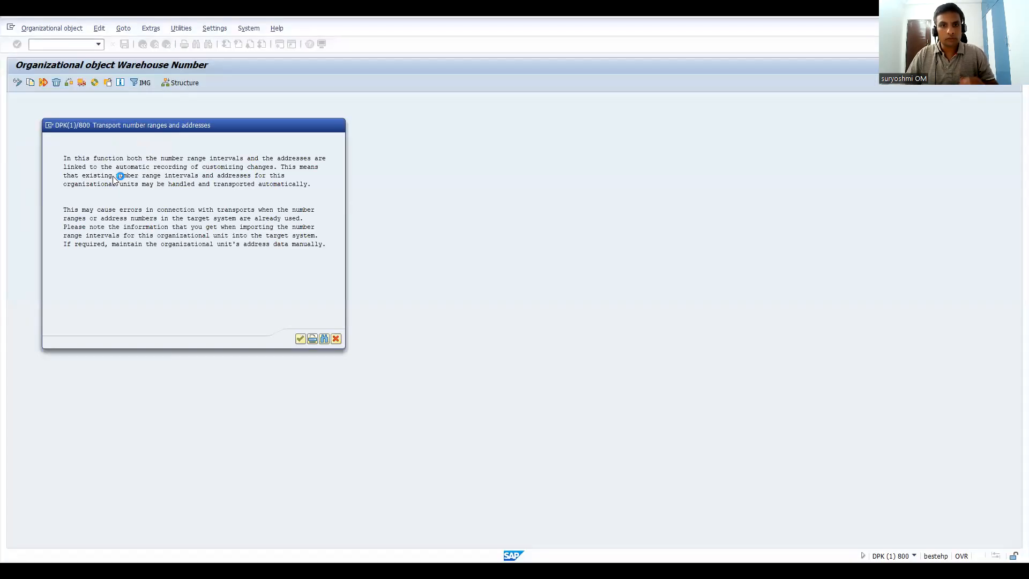
{"action": "key", "text": "Return"}
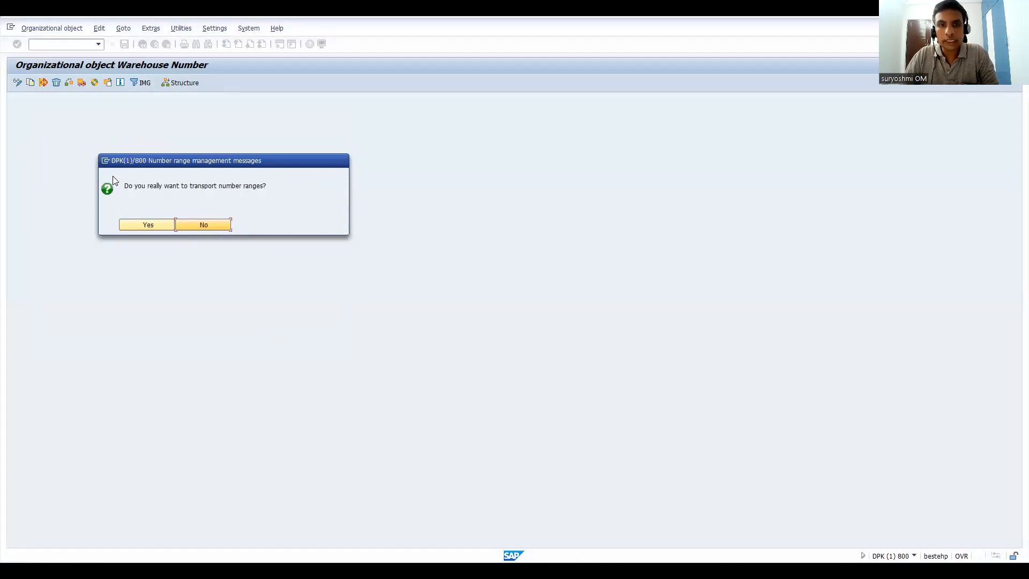
{"action": "key", "text": "Return"}
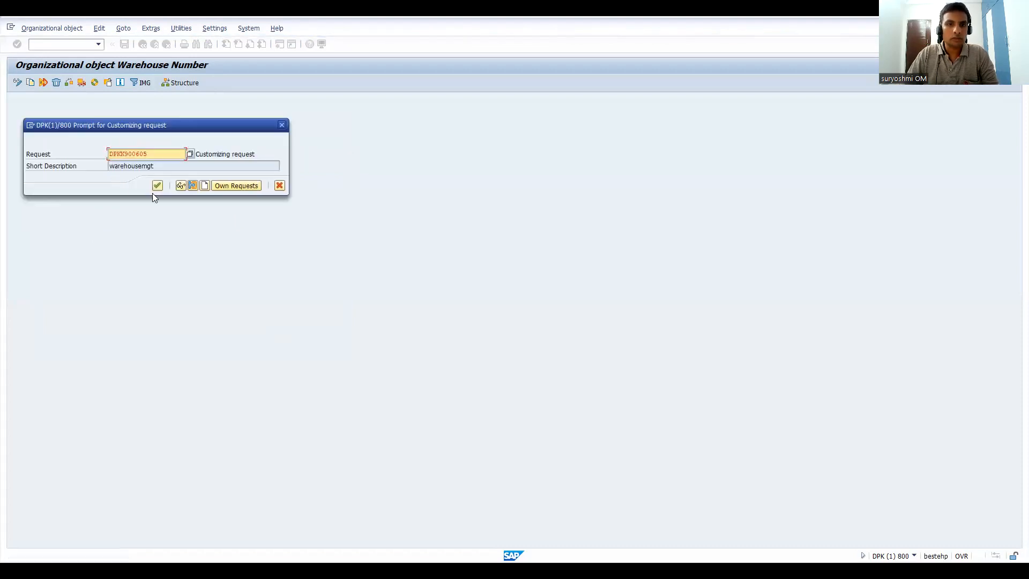
{"action": "left_click", "coordinate": [159, 190]}
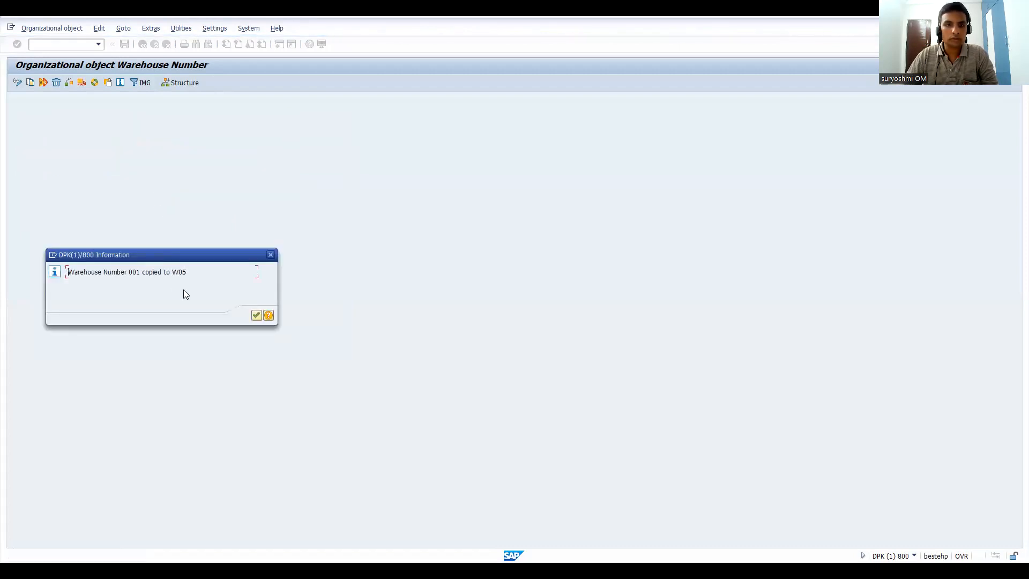
{"action": "key", "text": "Return"}
{"action": "left_click", "coordinate": [113, 141]}
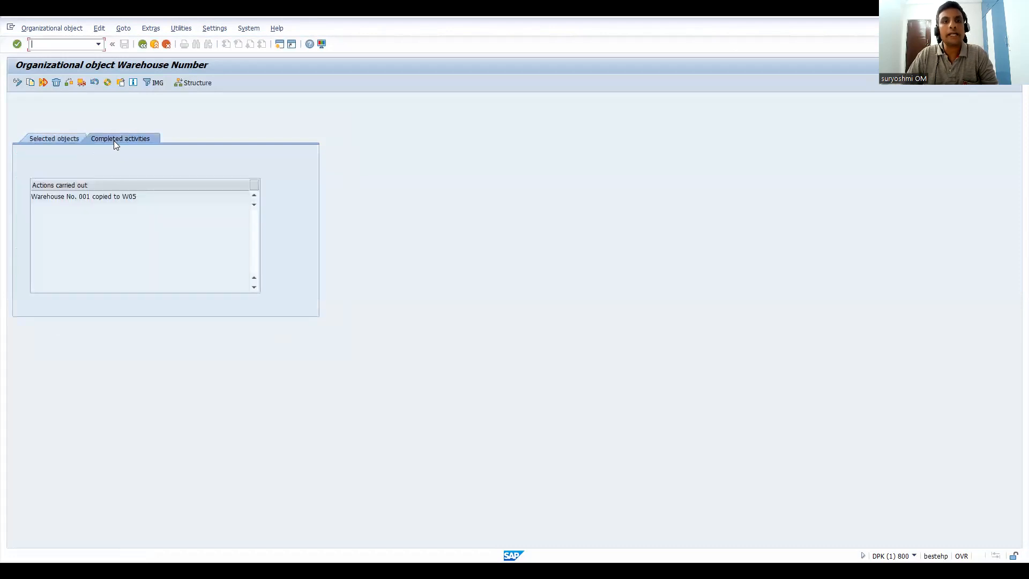
Reopen the Copy/delete/check warehouse number activity and set up a copy from warehouse number 001 to WI1.
{"action": "left_click", "coordinate": [142, 45]}
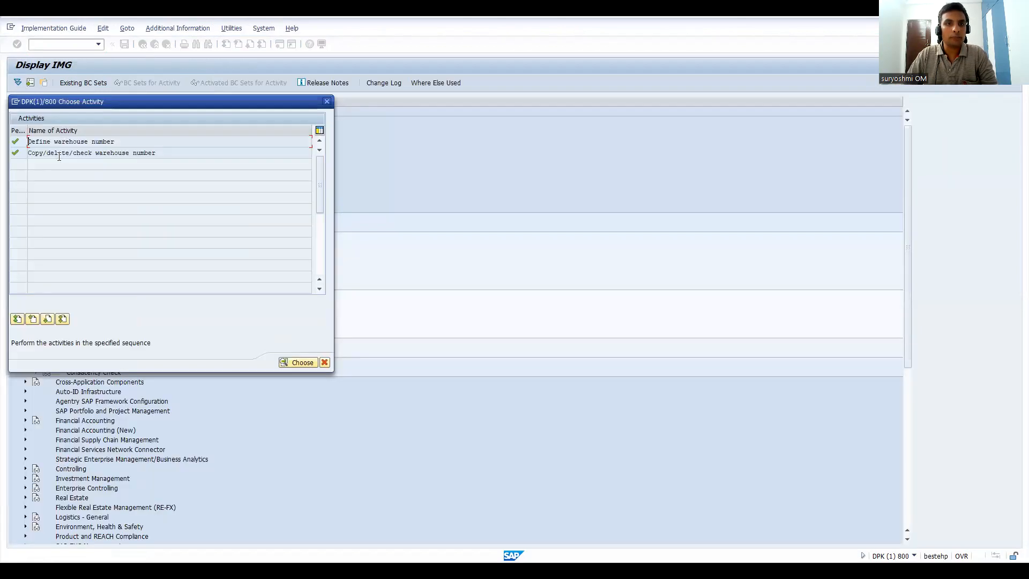
{"action": "double_click", "coordinate": [59, 154]}
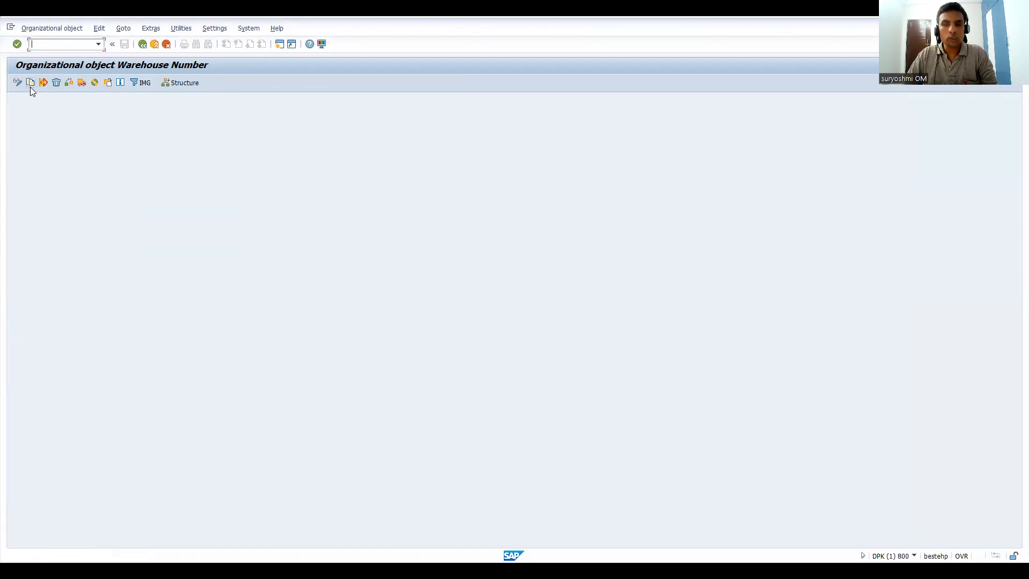
{"action": "left_click", "coordinate": [30, 86]}
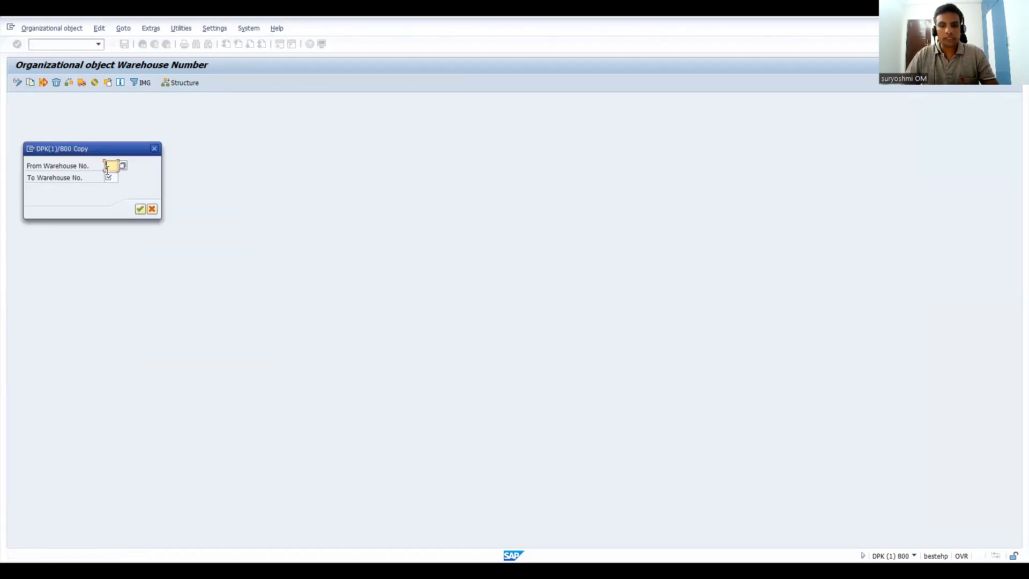
{"action": "left_click", "coordinate": [107, 169]}
{"action": "key", "text": "Down"}
{"action": "key", "text": "Return"}
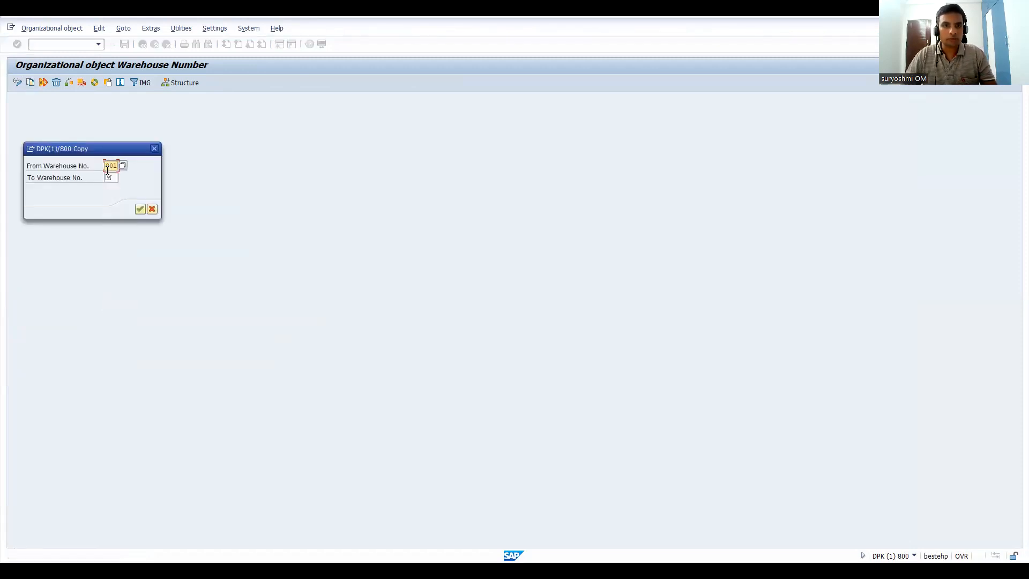
{"action": "key", "text": "Tab"}
{"action": "type", "text": "W1"}
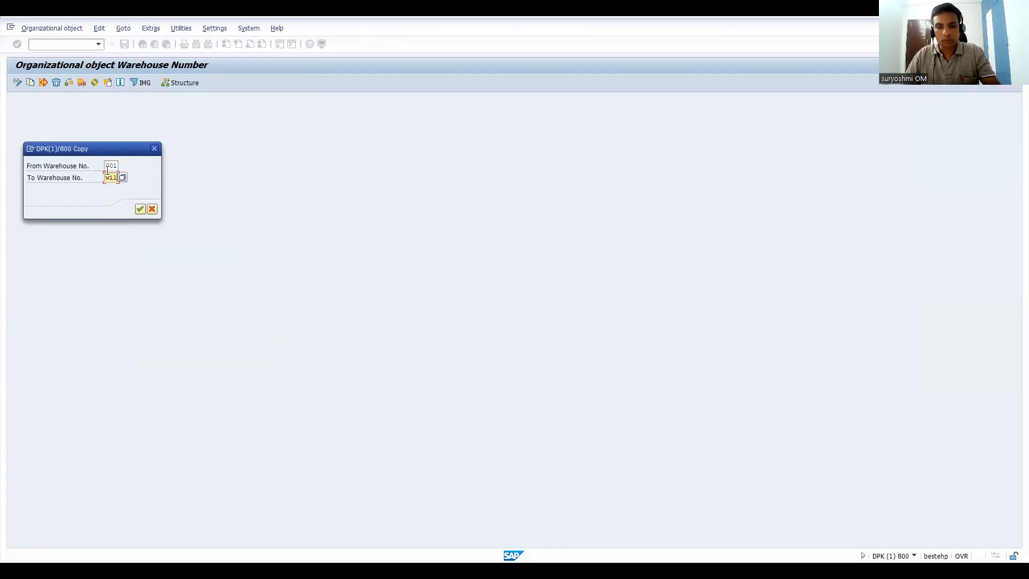
Run the copy to WI1 without transporting number ranges, record it in the warehousemgt request, and show the completed activities.
{"action": "key", "text": "Return"}
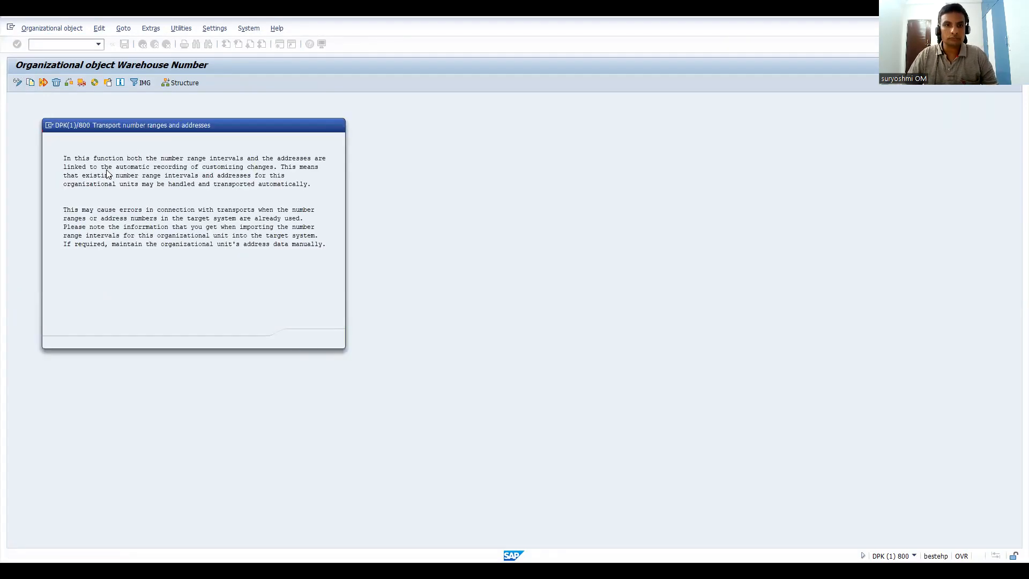
{"action": "key", "text": "Return"}
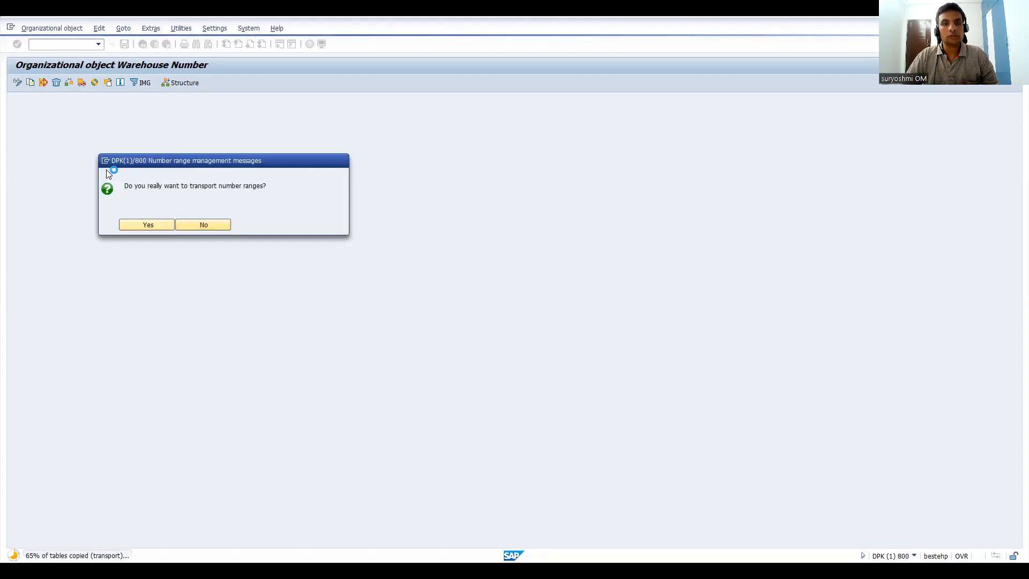
{"action": "key", "text": "Return"}
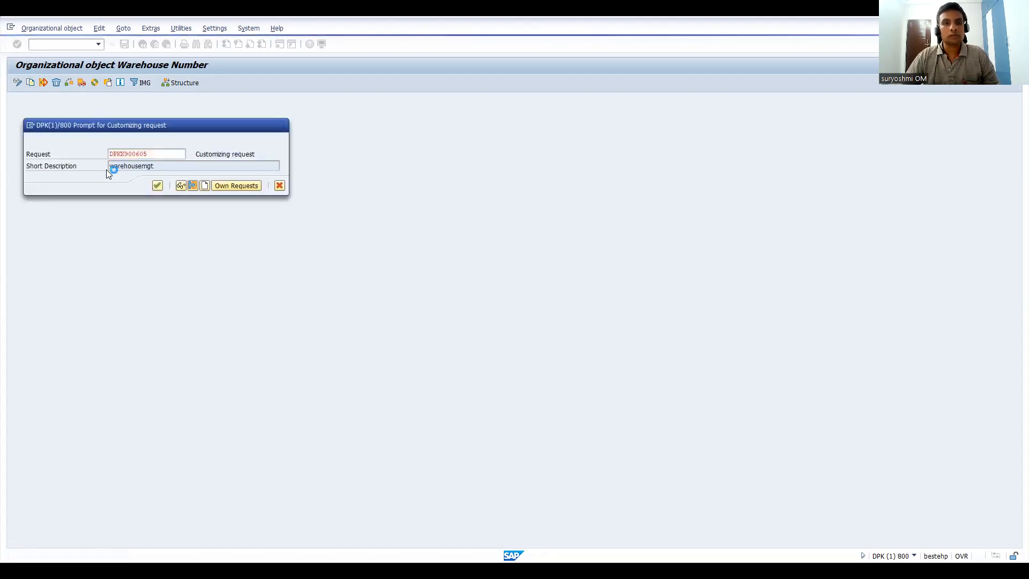
{"action": "key", "text": "Return"}
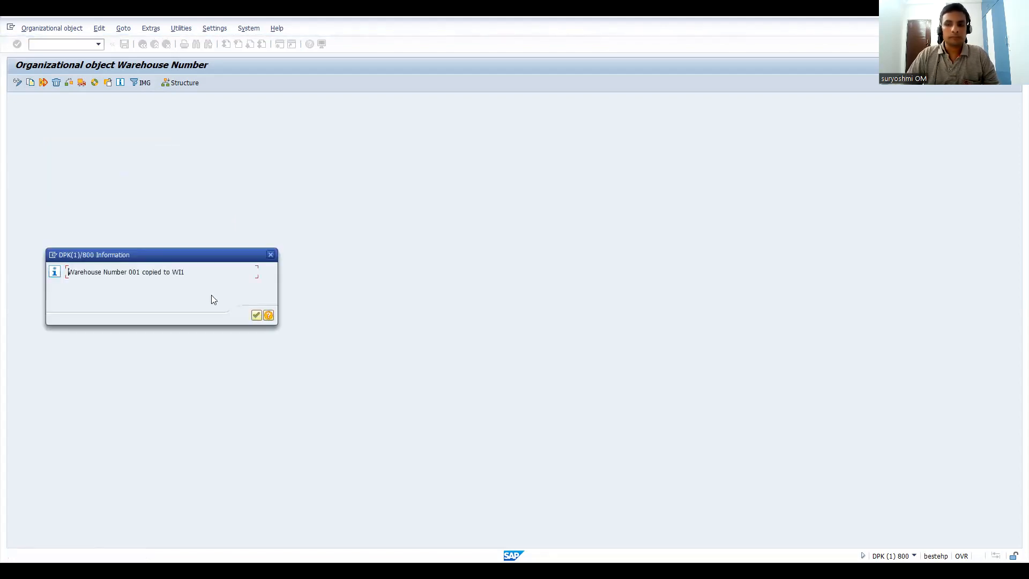
{"action": "key", "text": "Return"}
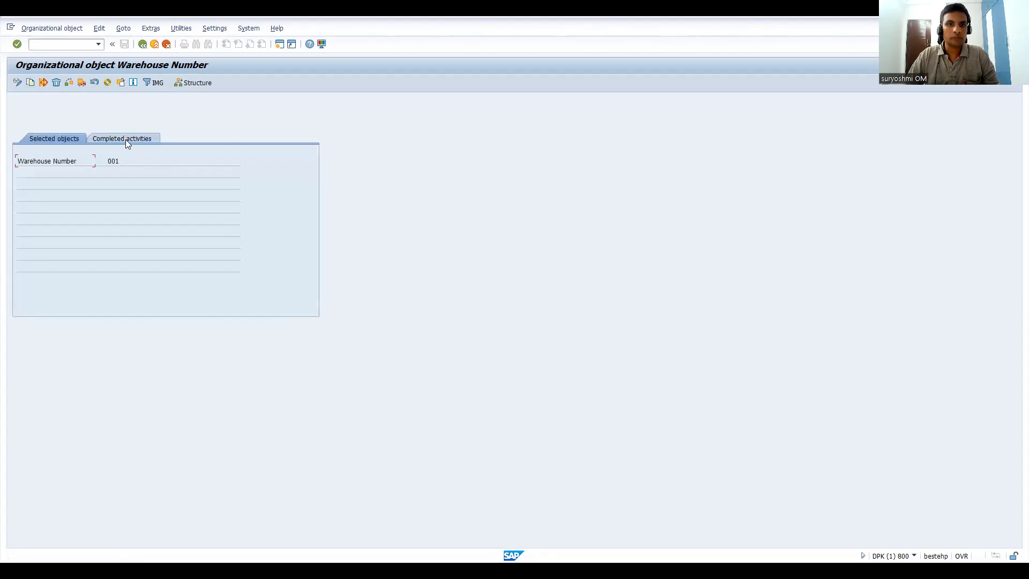
{"action": "left_click", "coordinate": [125, 140]}
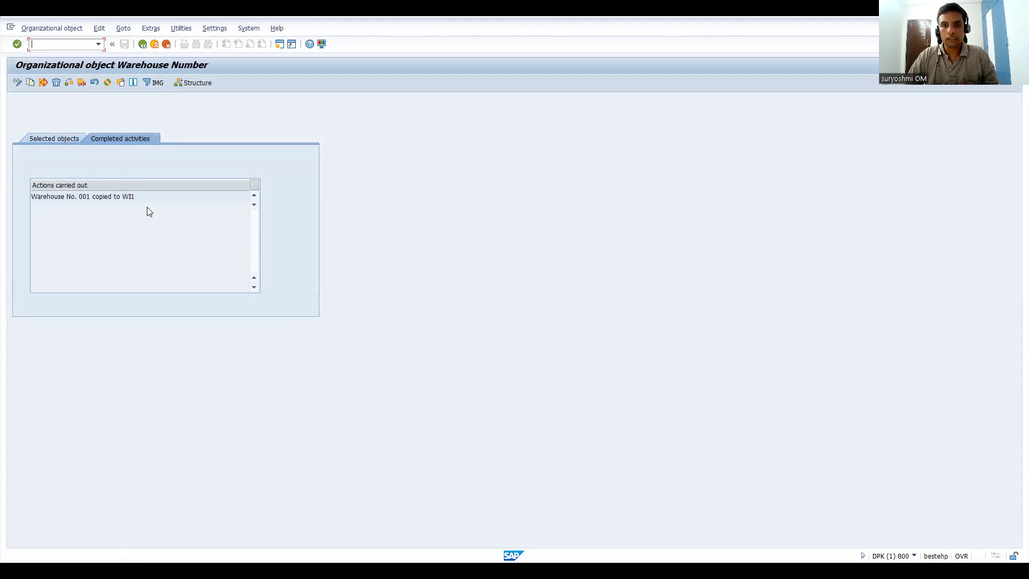
{"action": "key", "text": "alt+Tab"}
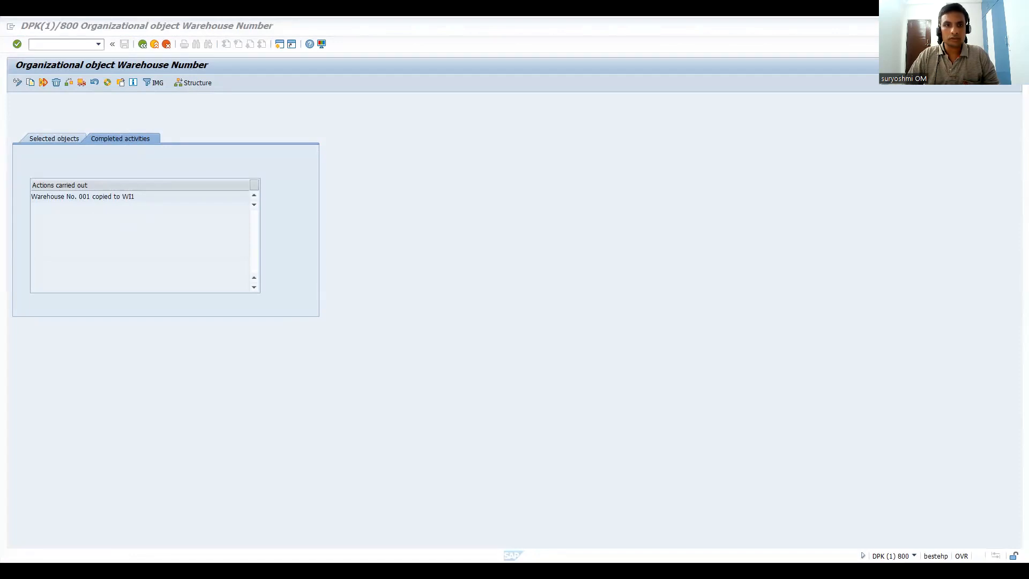
Check the warehouse diagram slide, and look up the warehouse numbers starting with W in the Define warehouse number activity.
{"action": "key", "text": "alt+Tab"}
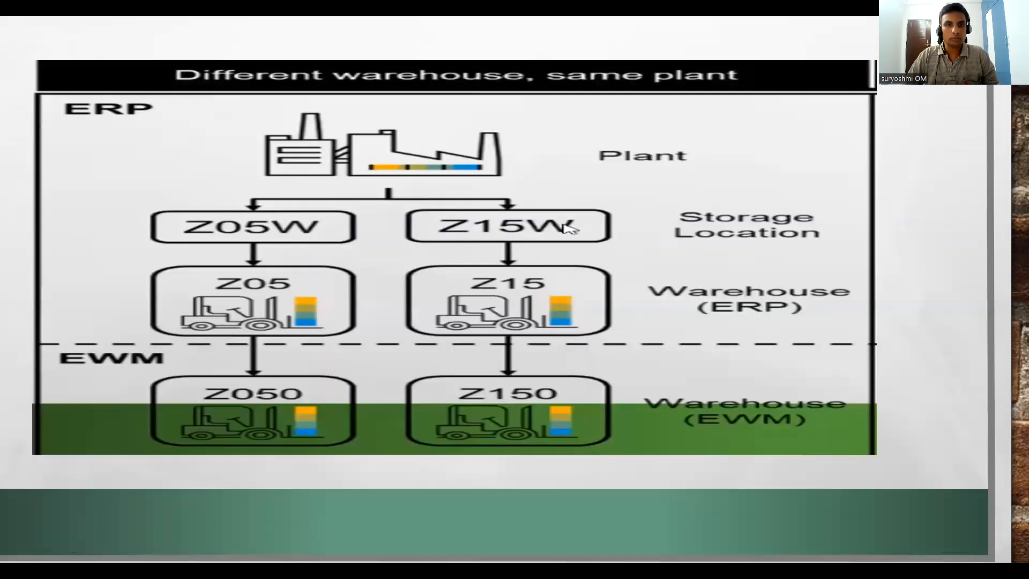
{"action": "key", "text": "alt+Tab"}
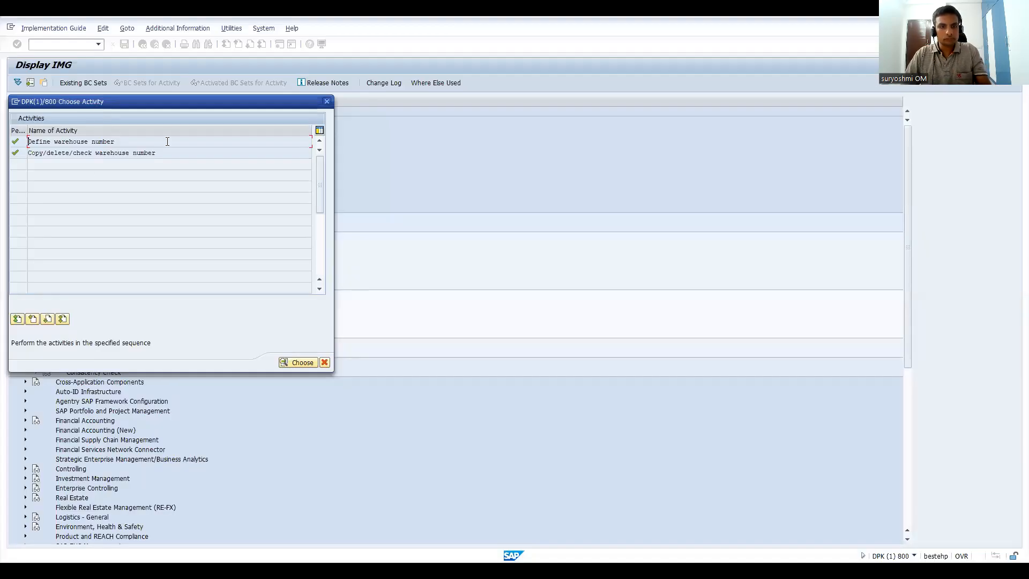
{"action": "double_click", "coordinate": [85, 140]}
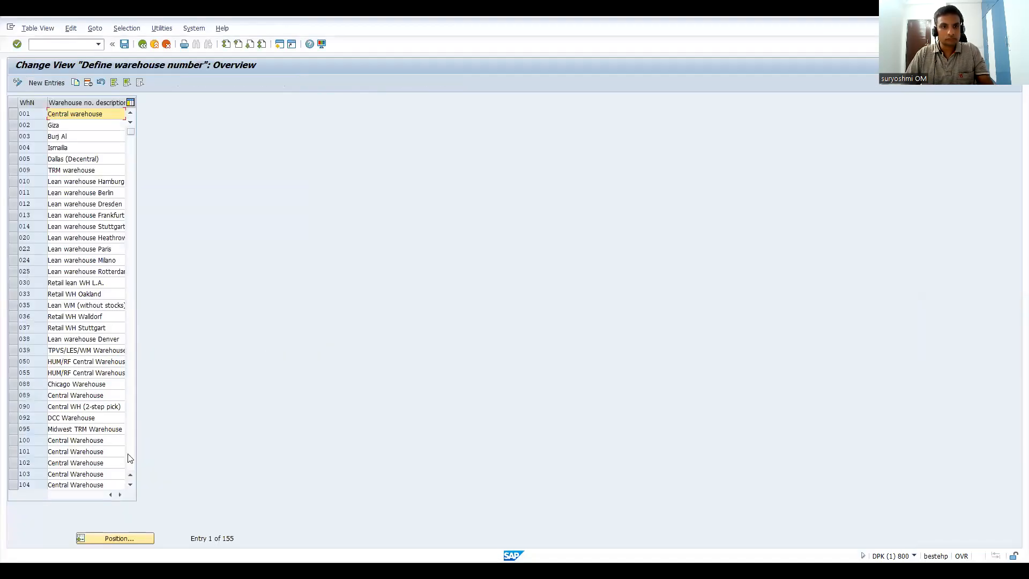
{"action": "left_click", "coordinate": [109, 539]}
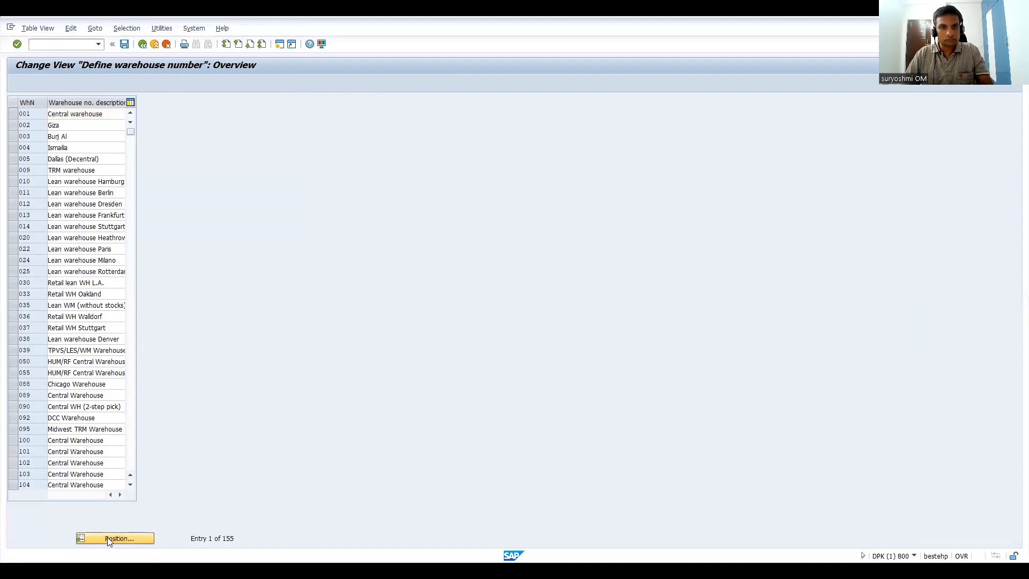
{"action": "type", "text": "w"}
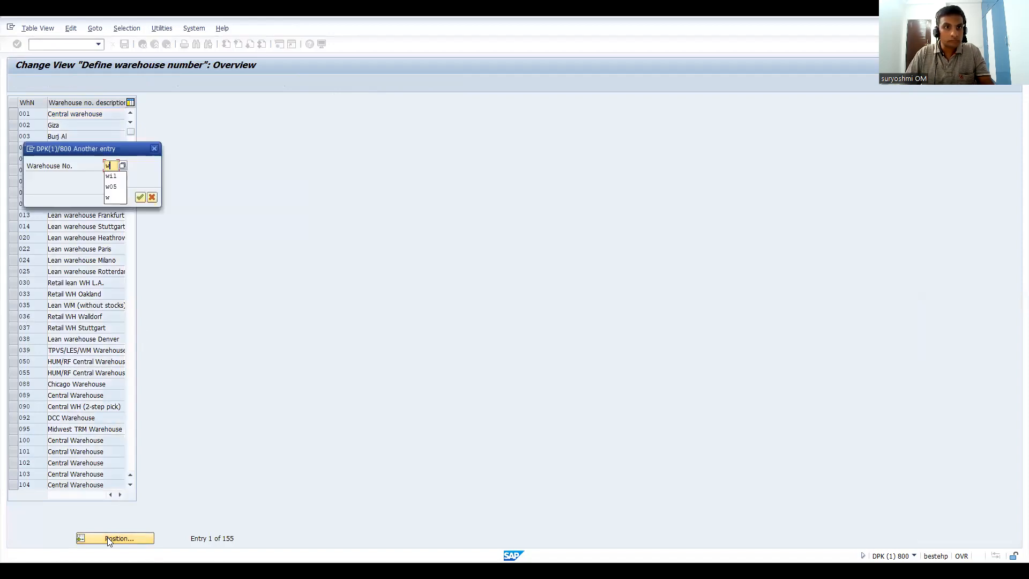
{"action": "key", "text": "Return"}
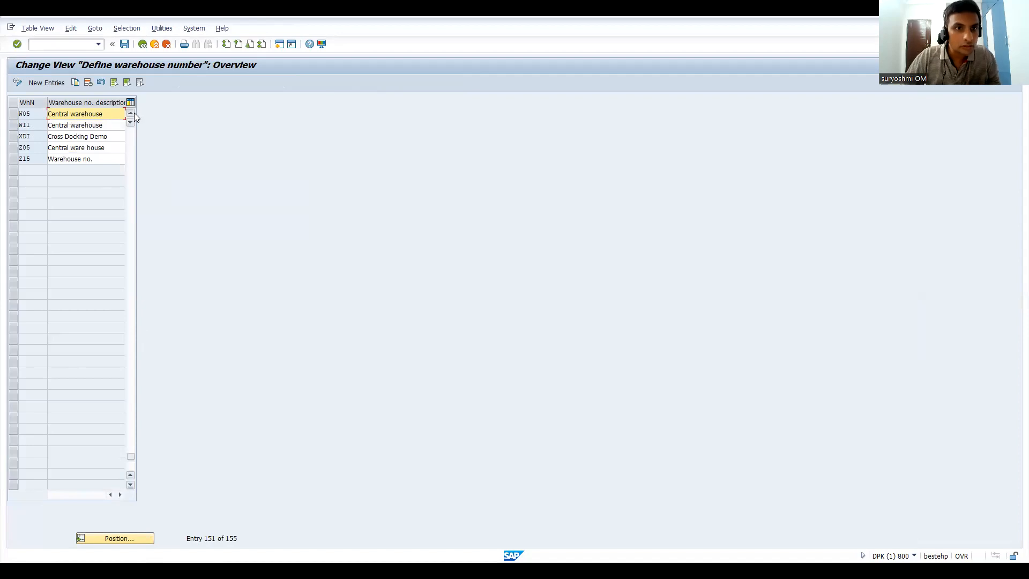
{"action": "scroll", "coordinate": [75, 162], "scroll_direction": "up", "scroll_amount": 1}
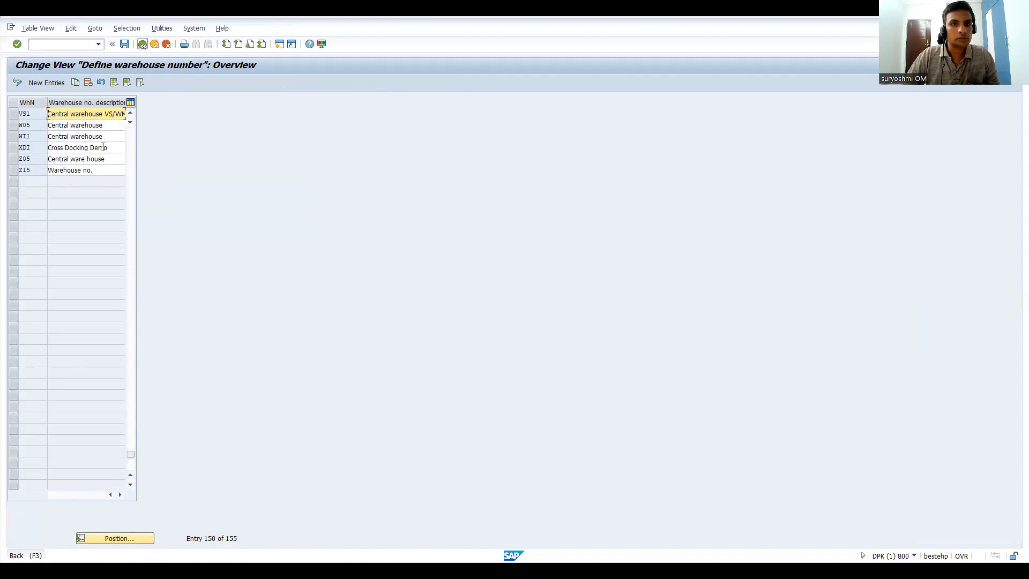
{"action": "key", "text": "F3"}
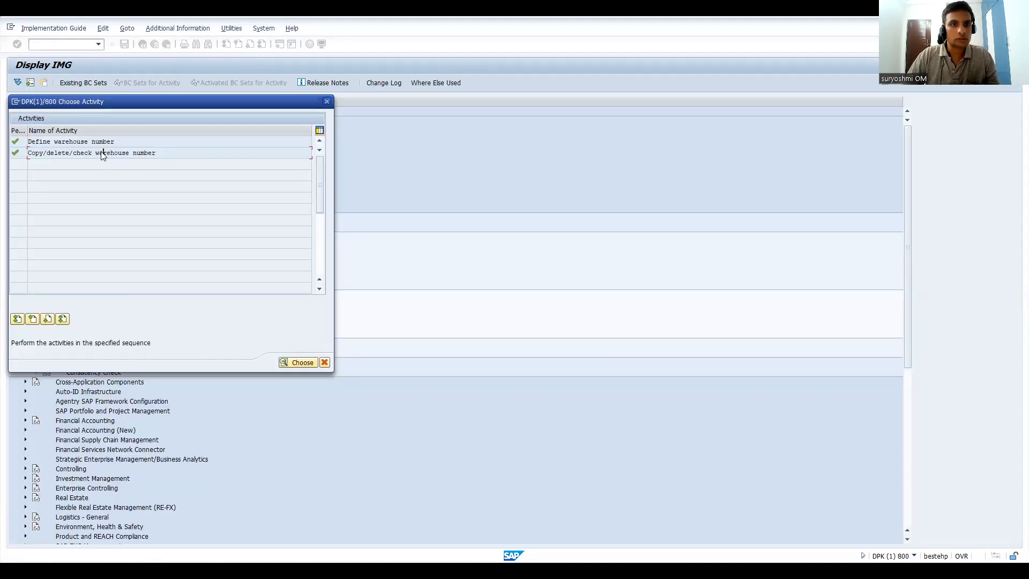
Reopen the Copy/delete/check warehouse number activity and set up a copy from warehouse number 001 to Z05.
{"action": "double_click", "coordinate": [103, 154]}
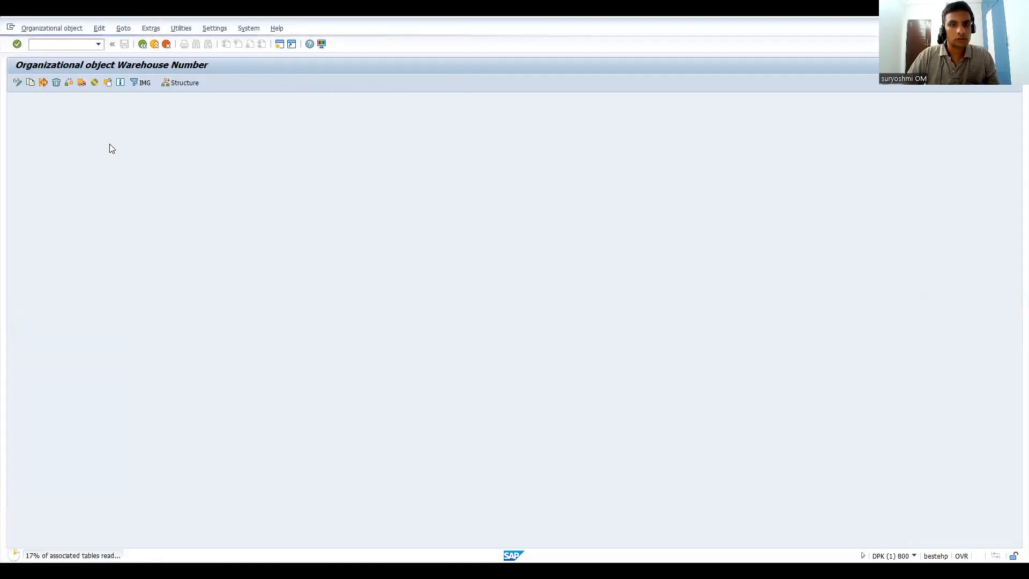
{"action": "left_click", "coordinate": [123, 170]}
{"action": "left_click", "coordinate": [123, 170]}
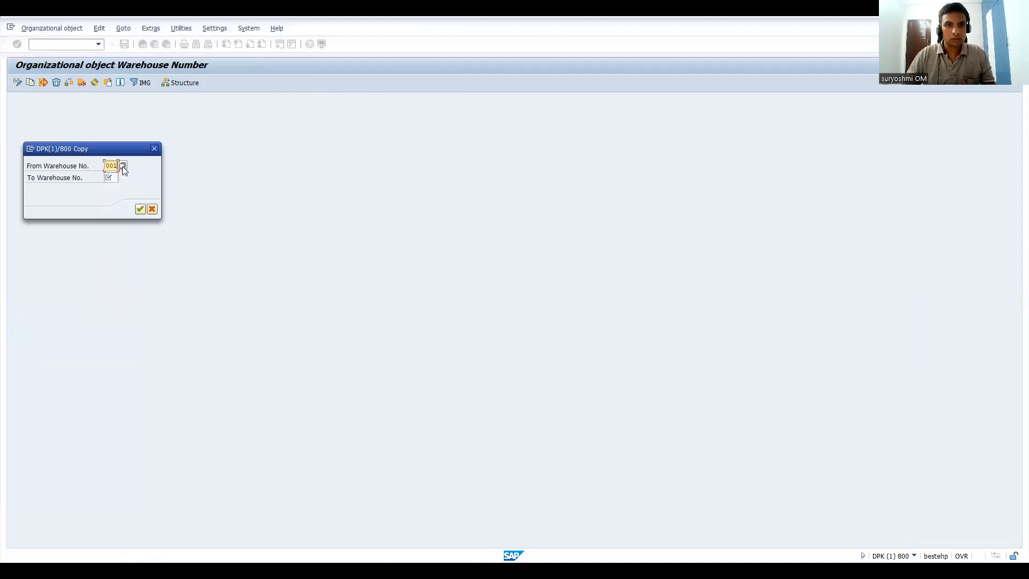
{"action": "key", "text": "Tab"}
{"action": "type", "text": "z05"}
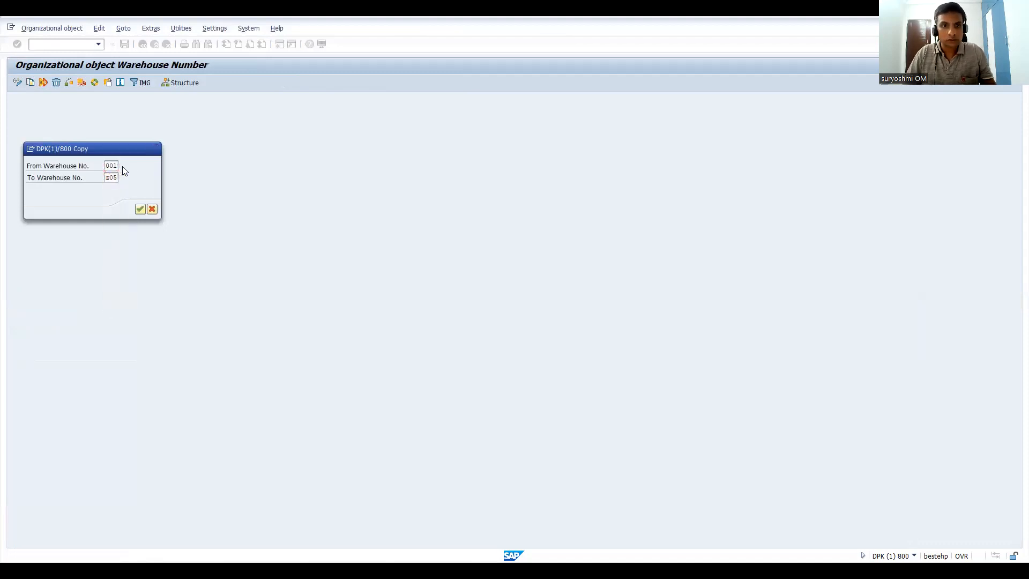
{"action": "key", "text": "Return"}
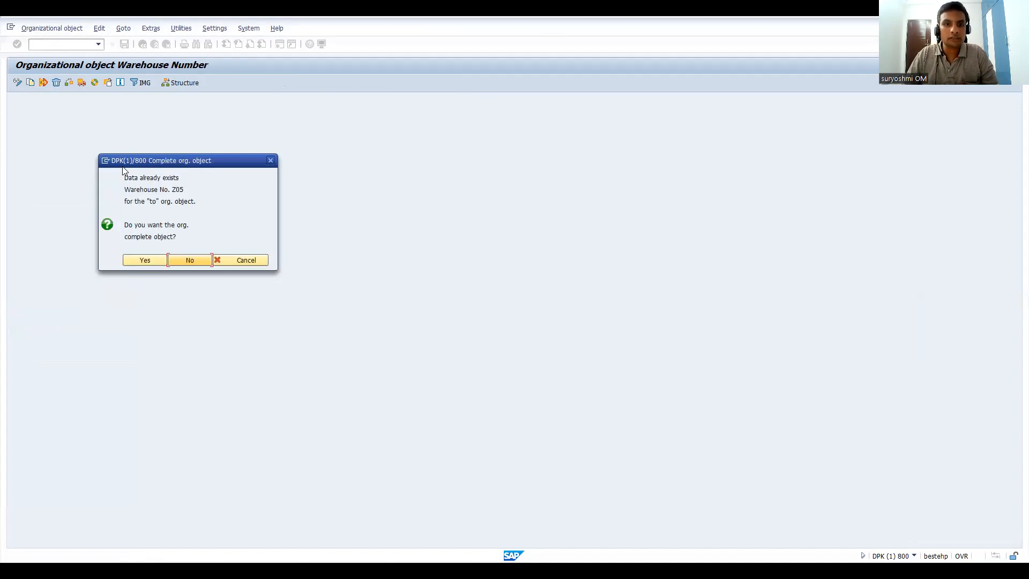
Complete the existing warehouse number Z05 from 001 without transporting number ranges, and show the completed activities.
{"action": "left_click", "coordinate": [148, 263]}
{"action": "key", "text": "Return"}
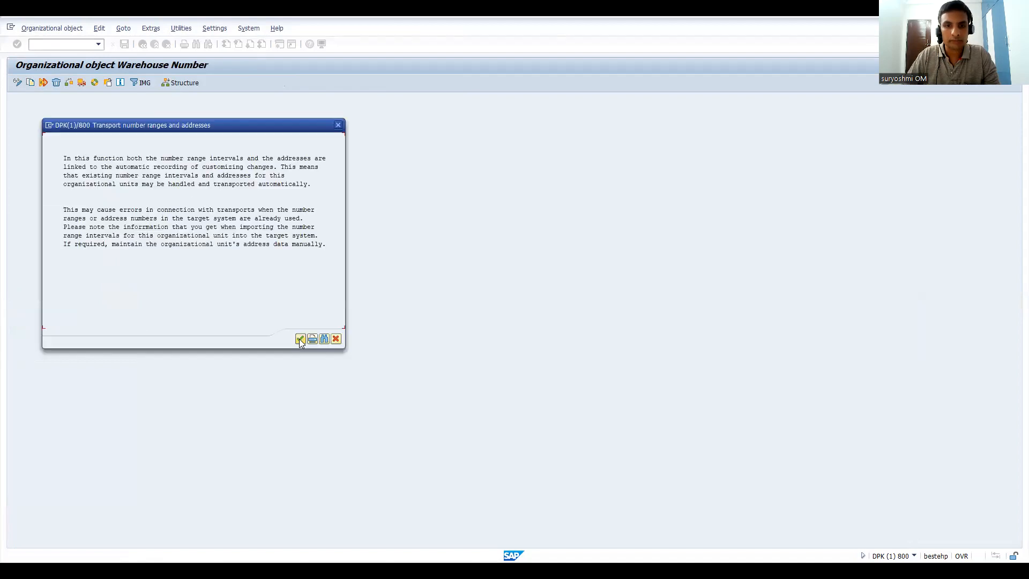
{"action": "key", "text": "Return"}
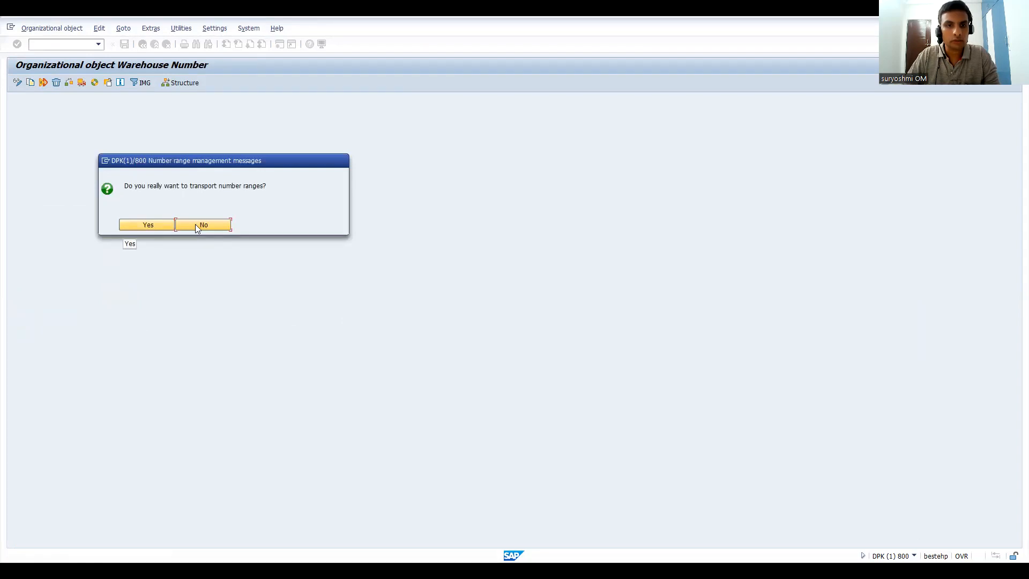
{"action": "key", "text": "Return"}
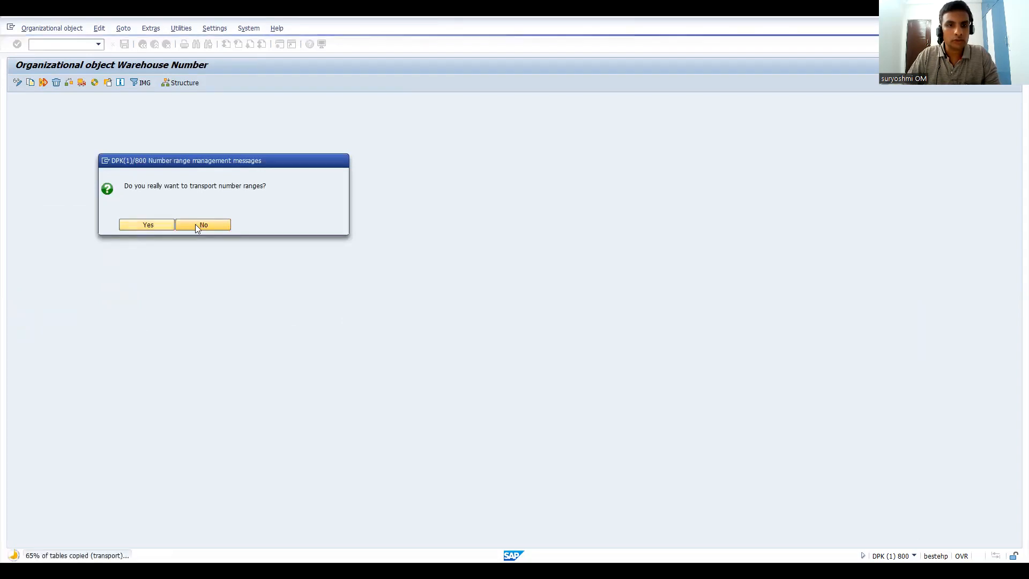
{"action": "left_click", "coordinate": [158, 186]}
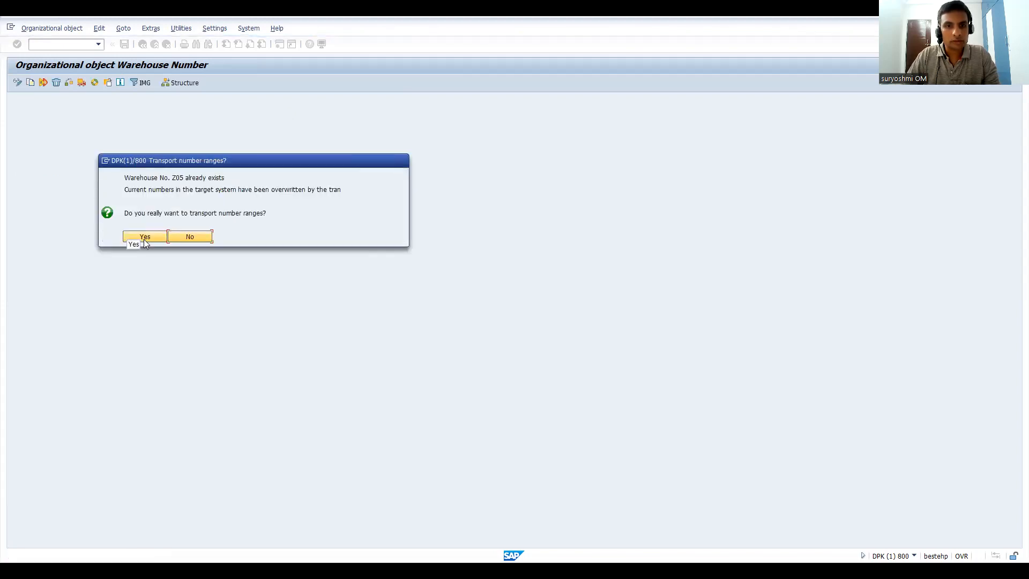
{"action": "left_click", "coordinate": [190, 238]}
{"action": "key", "text": "Return"}
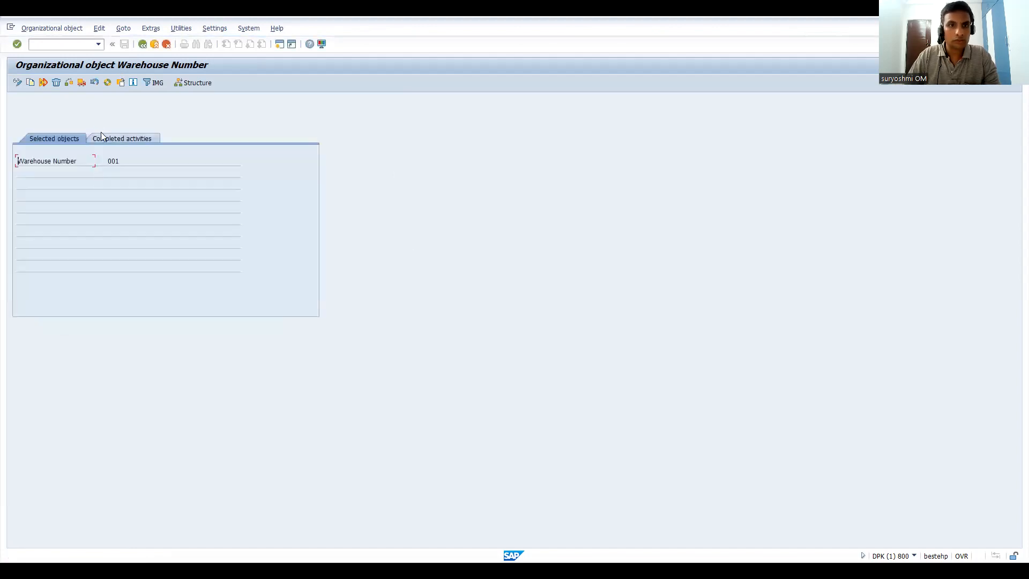
{"action": "left_click", "coordinate": [102, 138]}
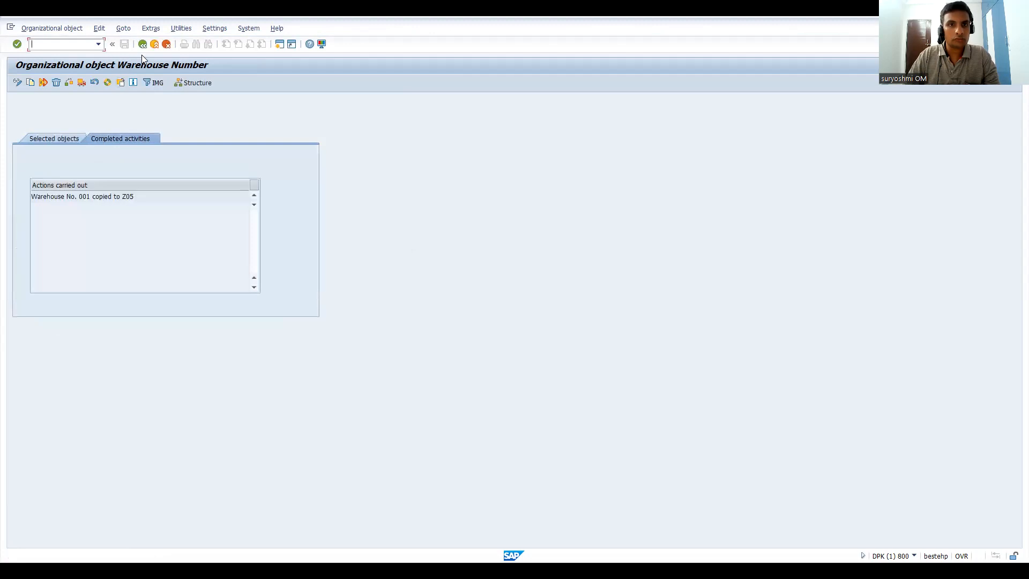
Set up another organizational object copy from warehouse number 001 to Z15.
{"action": "left_click", "coordinate": [30, 83]}
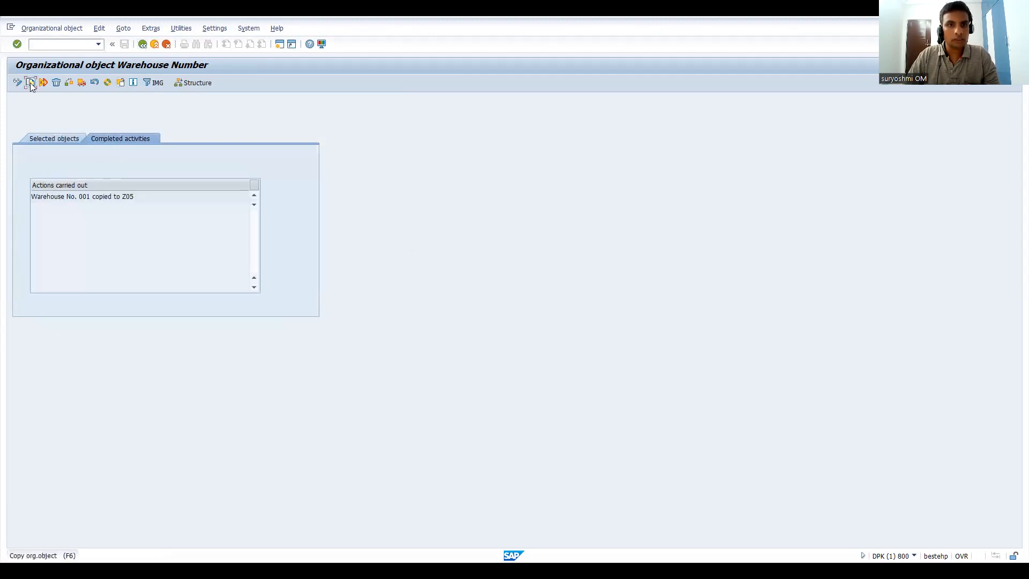
{"action": "key", "text": "Down"}
{"action": "key", "text": "Down"}
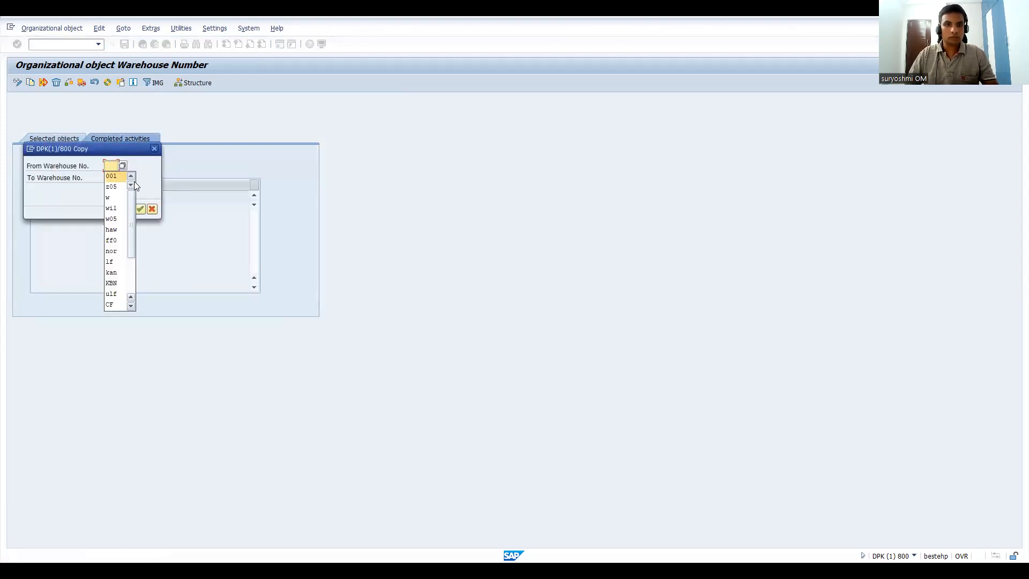
{"action": "key", "text": "Return"}
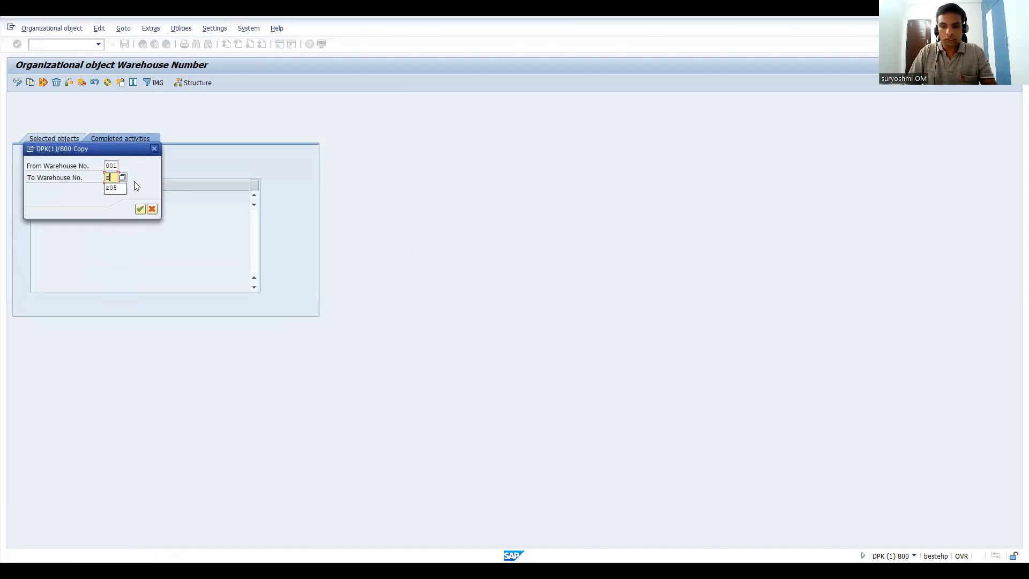
{"action": "type", "text": "z"}
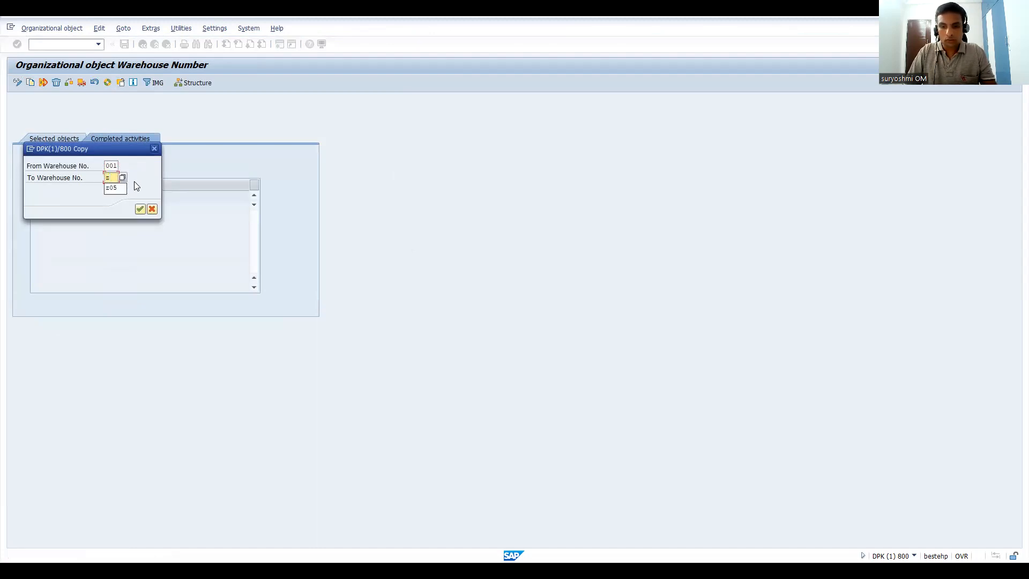
{"action": "type", "text": "15"}
{"action": "key", "text": "Return"}
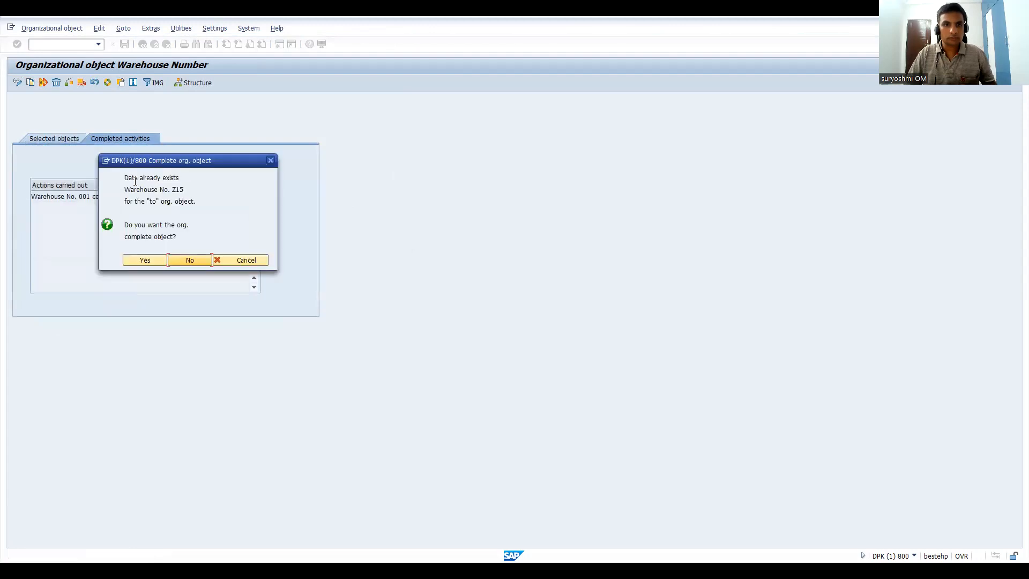
Complete the existing warehouse number Z15 from 001 without transporting number ranges, and refresh the list of completed activities.
{"action": "left_click", "coordinate": [150, 260]}
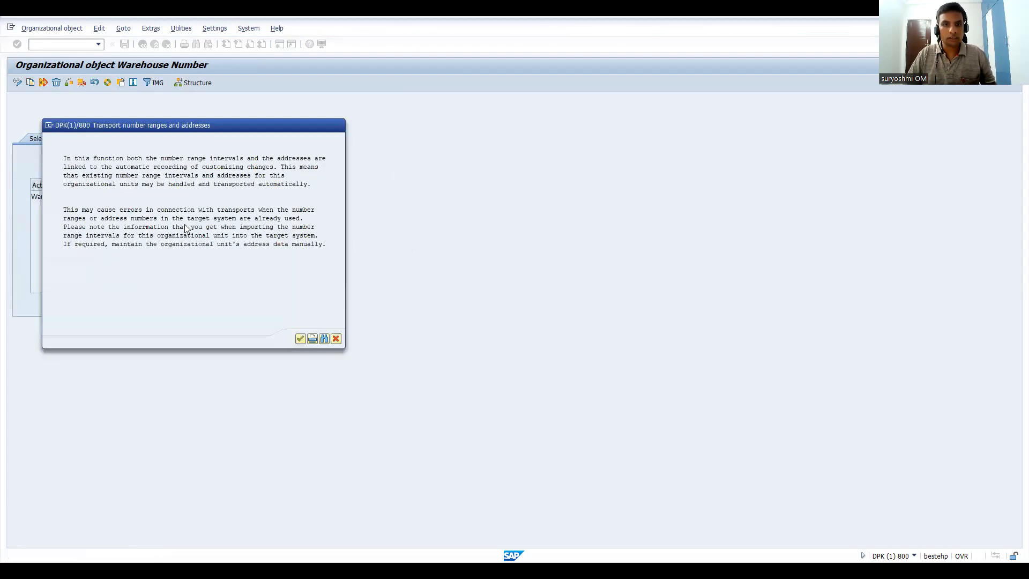
{"action": "key", "text": "Return"}
{"action": "left_click", "coordinate": [184, 224]}
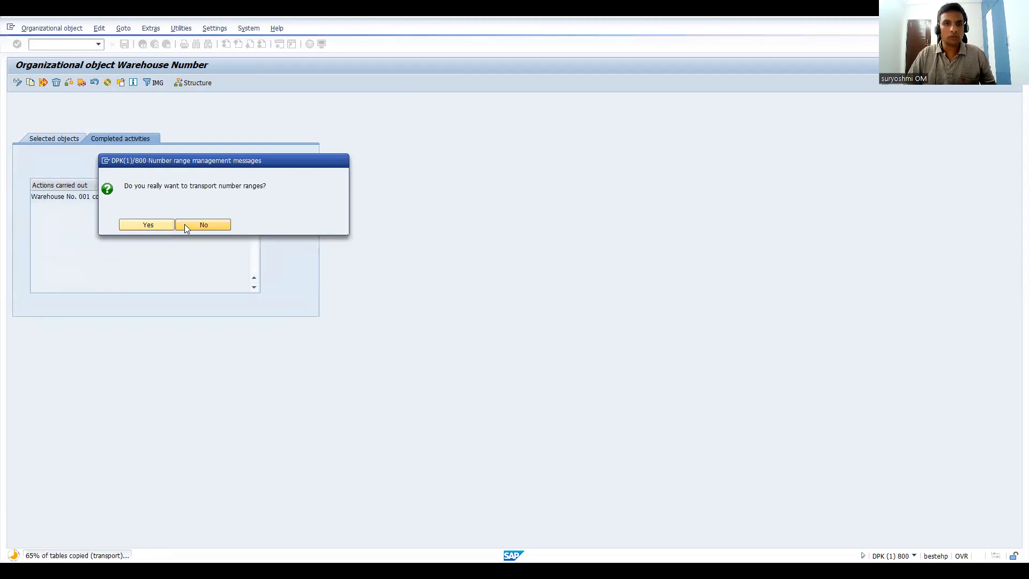
{"action": "left_click", "coordinate": [156, 186]}
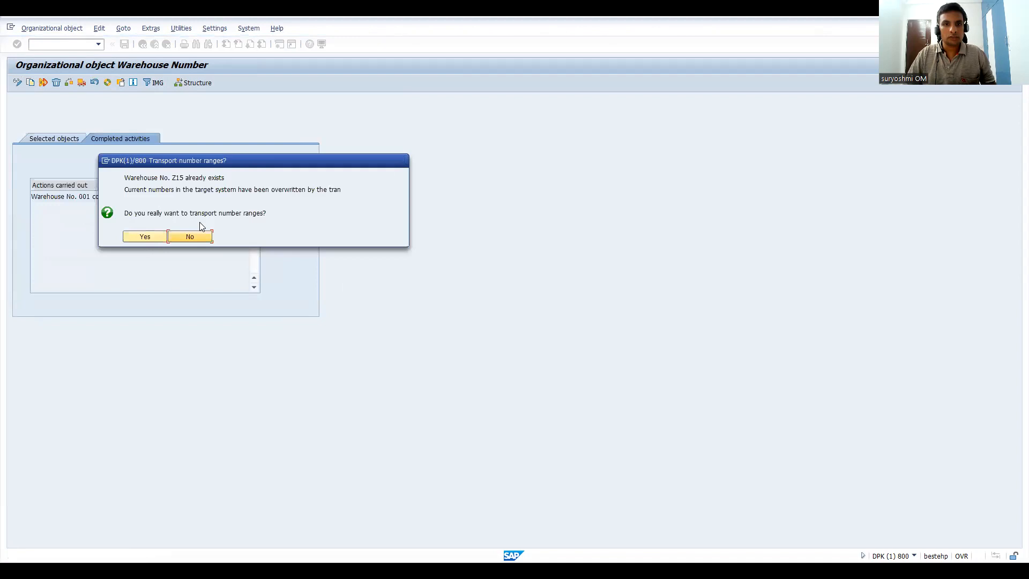
{"action": "left_click", "coordinate": [194, 238]}
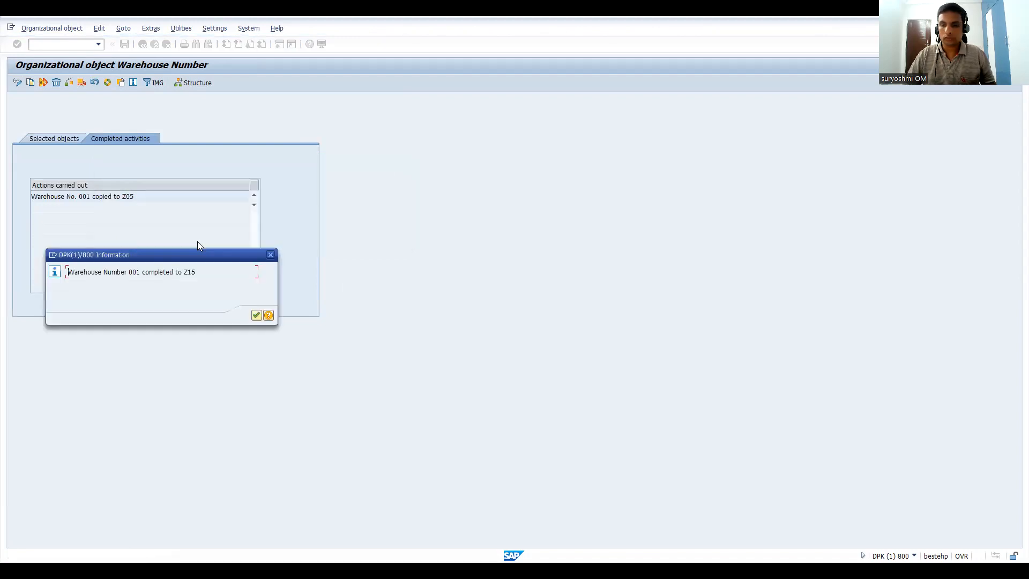
{"action": "key", "text": "Return"}
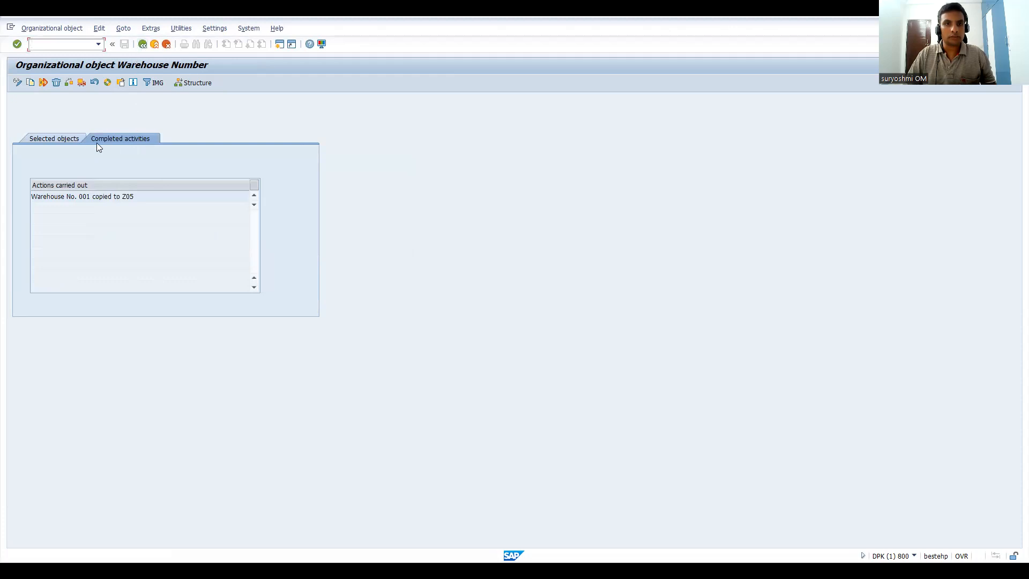
{"action": "left_click", "coordinate": [66, 142]}
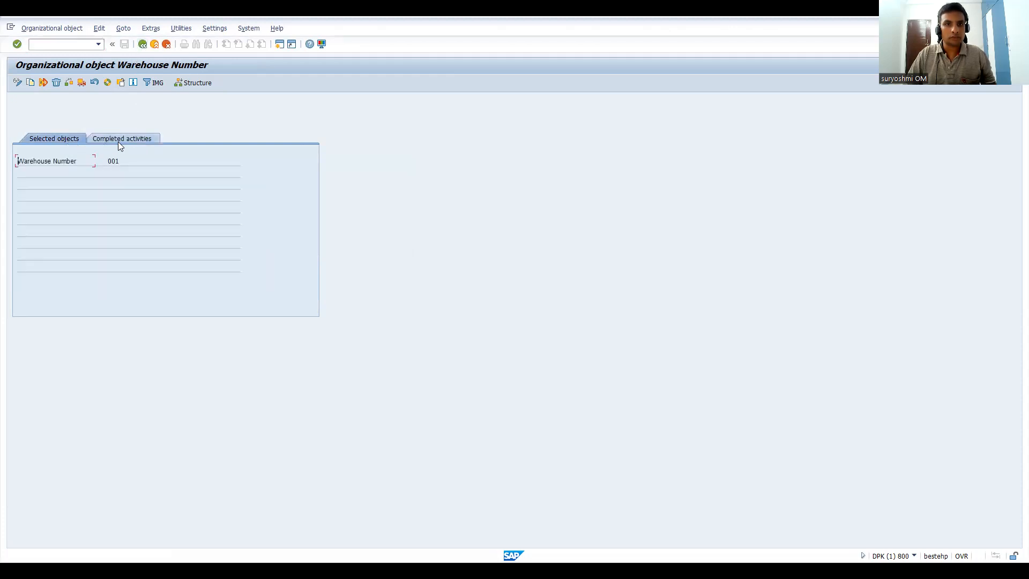
{"action": "left_click", "coordinate": [118, 141]}
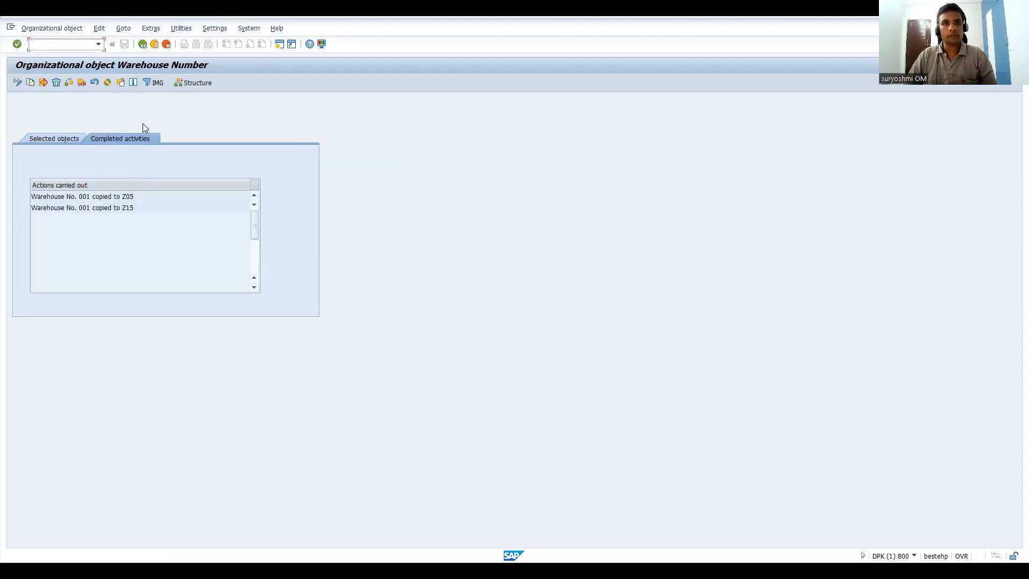
Leave the warehouse number activities for the Logistics Execution definitions in the customizing guide, and switch to the warehouse diagram slide.
{"action": "left_click", "coordinate": [142, 46]}
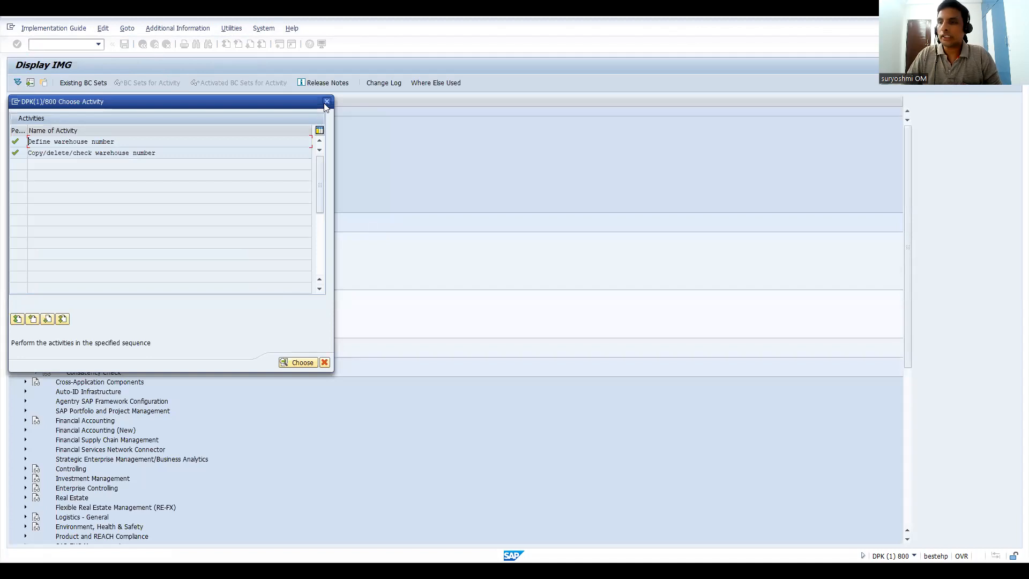
{"action": "left_click", "coordinate": [325, 107]}
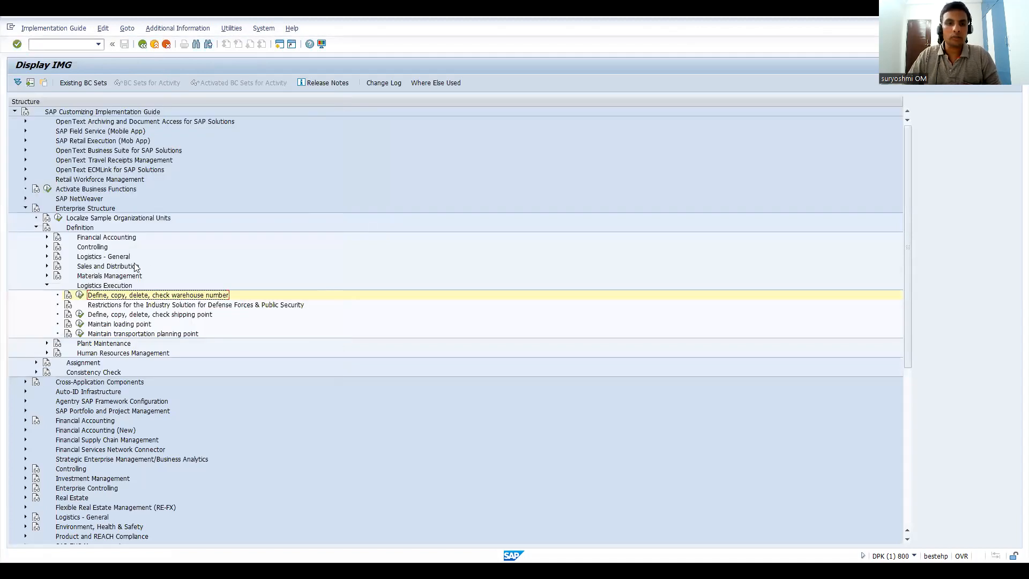
{"action": "left_click", "coordinate": [47, 286]}
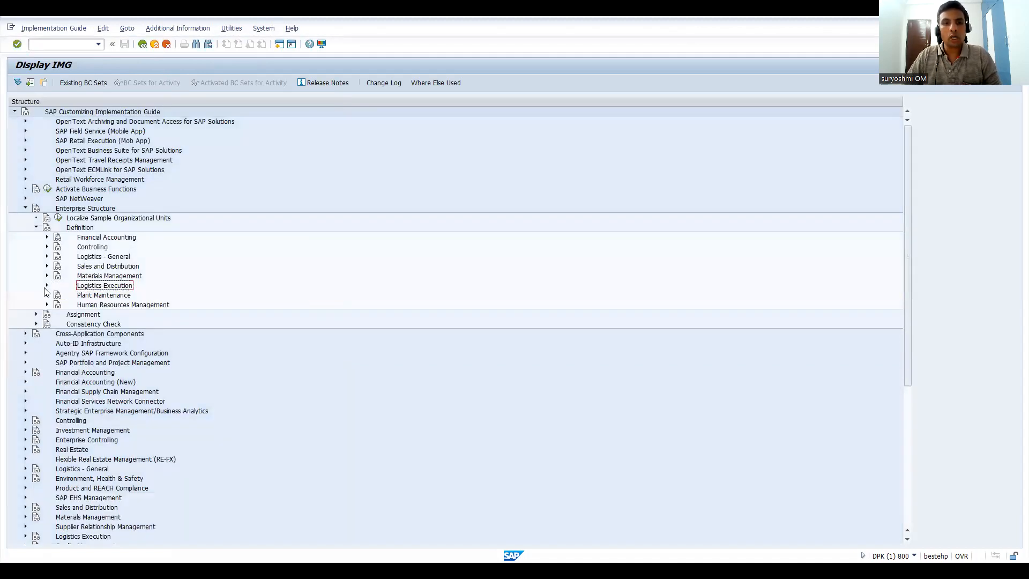
{"action": "left_click", "coordinate": [47, 286]}
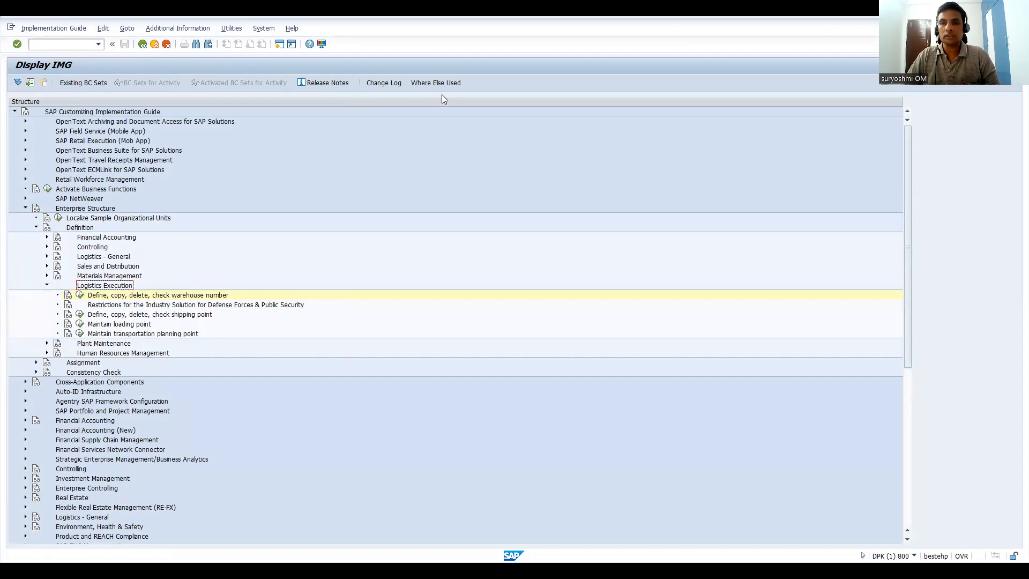
{"action": "key", "text": "alt+Tab"}
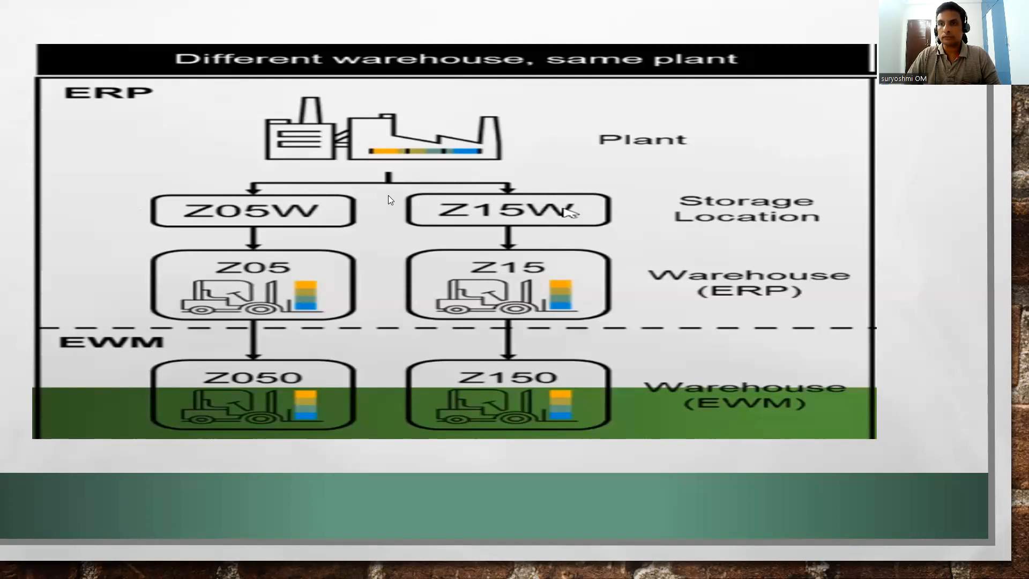
Switch to the web browser and open the instructor's Udemy profile to read the About me section.
{"action": "key", "text": "alt+Tab"}
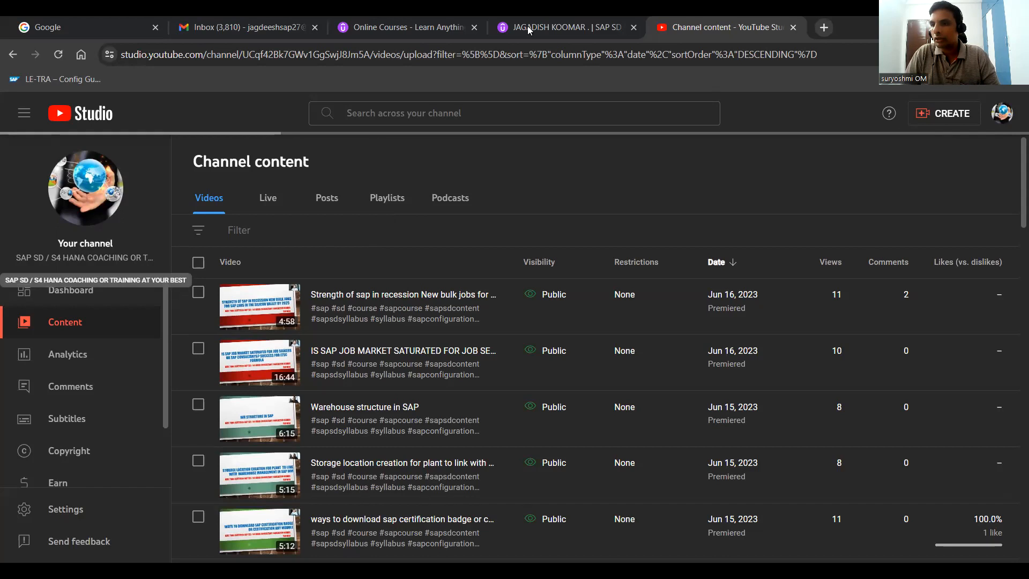
{"action": "left_click", "coordinate": [567, 27]}
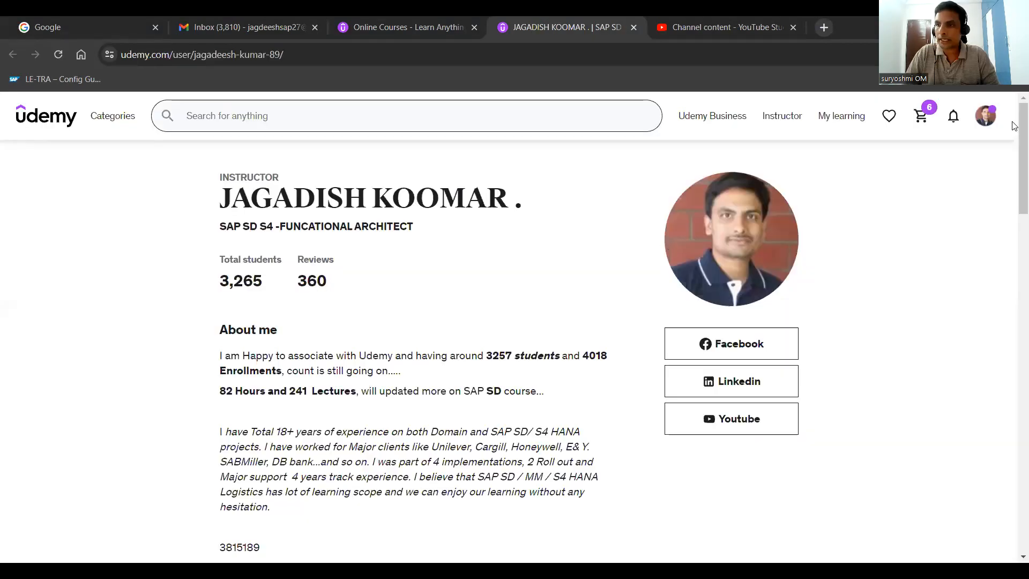
{"action": "scroll", "coordinate": [1014, 134], "scroll_direction": "down", "scroll_amount": 1}
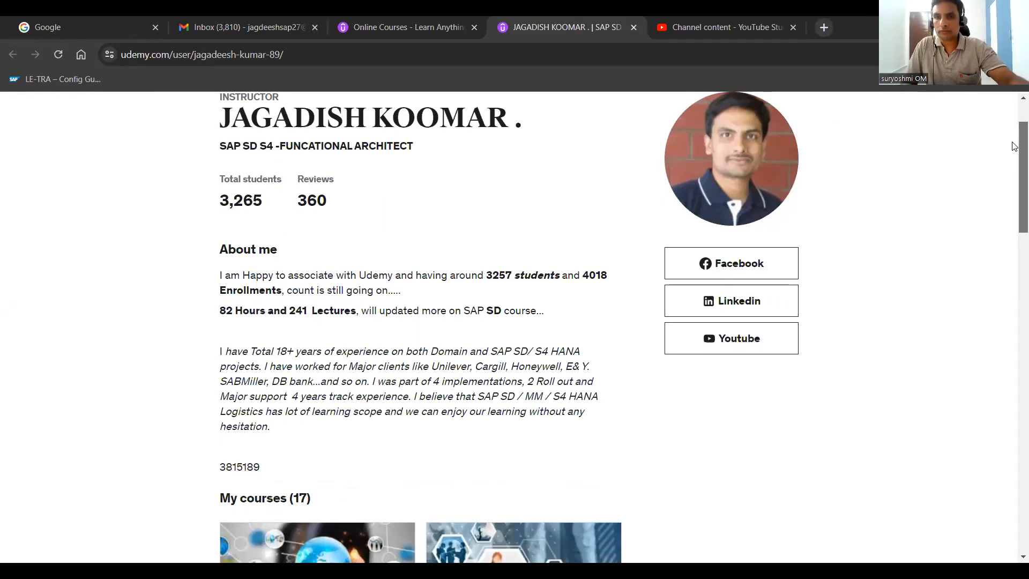
{"action": "scroll", "coordinate": [1014, 156], "scroll_direction": "down", "scroll_amount": 1}
{"action": "scroll", "coordinate": [1014, 156], "scroll_direction": "down", "scroll_amount": 2}
{"action": "scroll", "coordinate": [1014, 161], "scroll_direction": "up", "scroll_amount": 3}
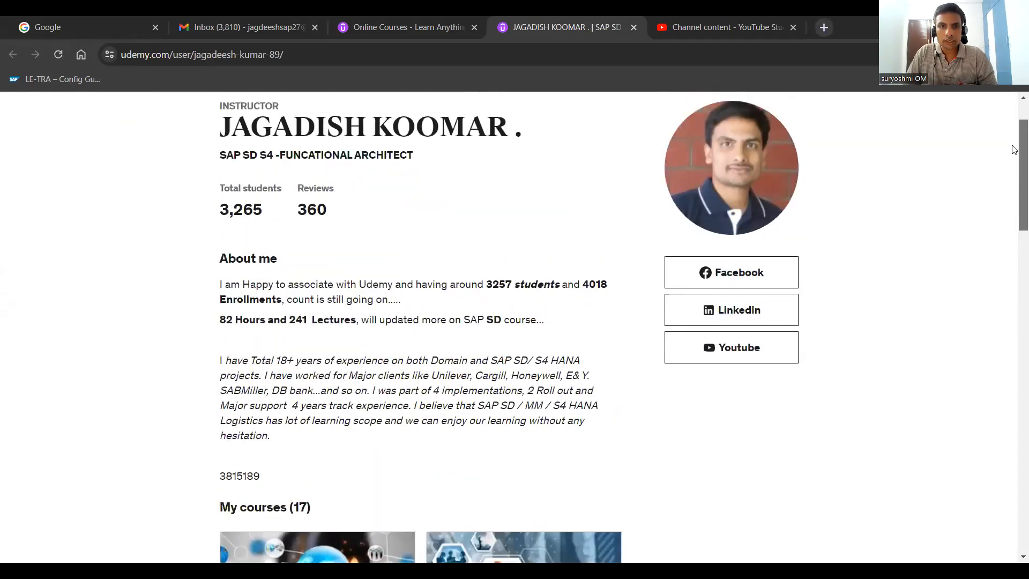
Look through the SAP SD and S4 HANA courses listed under My courses on the instructor's Udemy profile.
{"action": "scroll", "coordinate": [1014, 149], "scroll_direction": "down", "scroll_amount": 6}
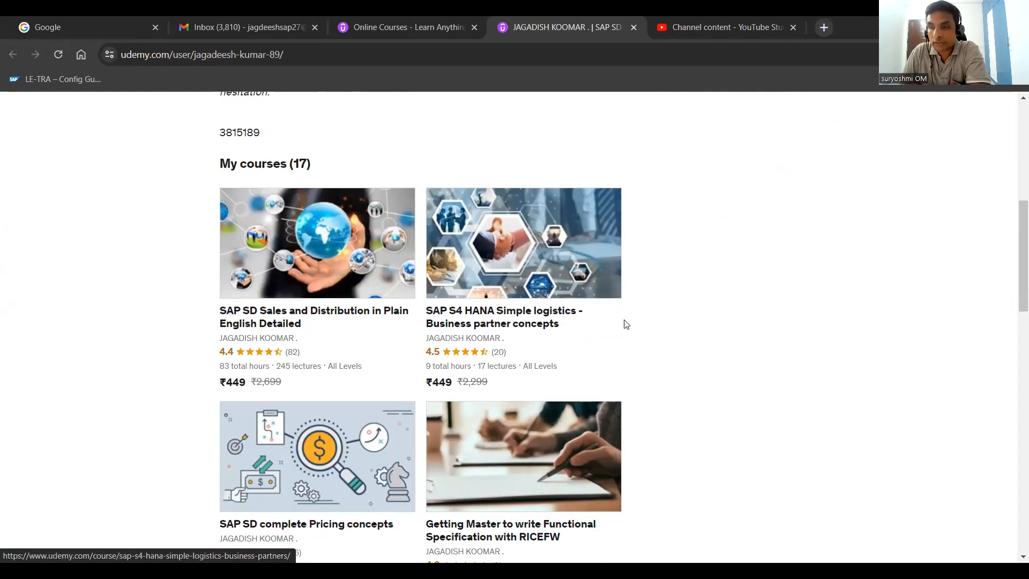
{"action": "left_click_drag", "start_coordinate": [1017, 264], "coordinate": [1017, 309]}
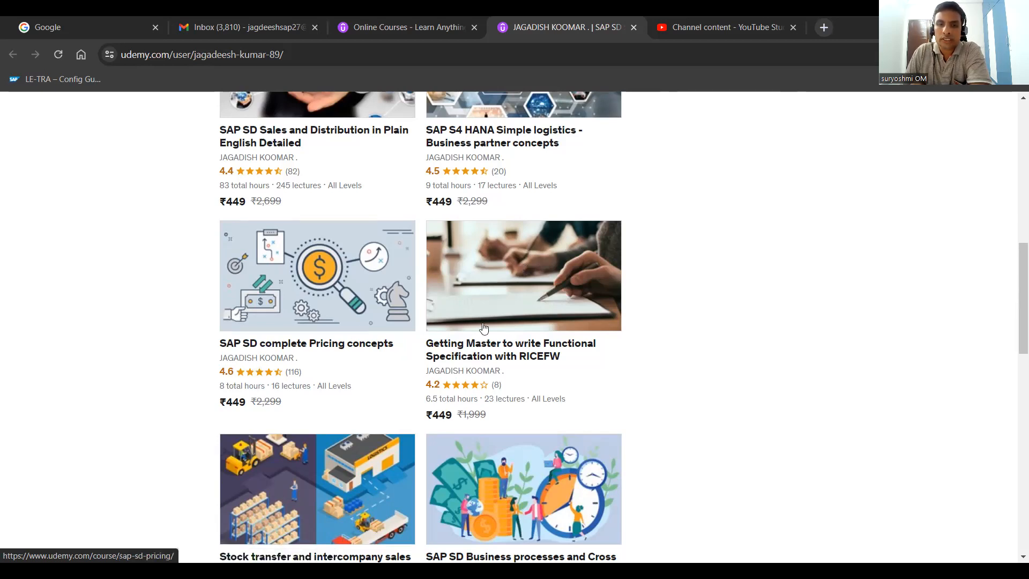
{"action": "scroll", "coordinate": [1014, 341], "scroll_direction": "down", "scroll_amount": 1}
{"action": "scroll", "coordinate": [1014, 341], "scroll_direction": "down", "scroll_amount": 5}
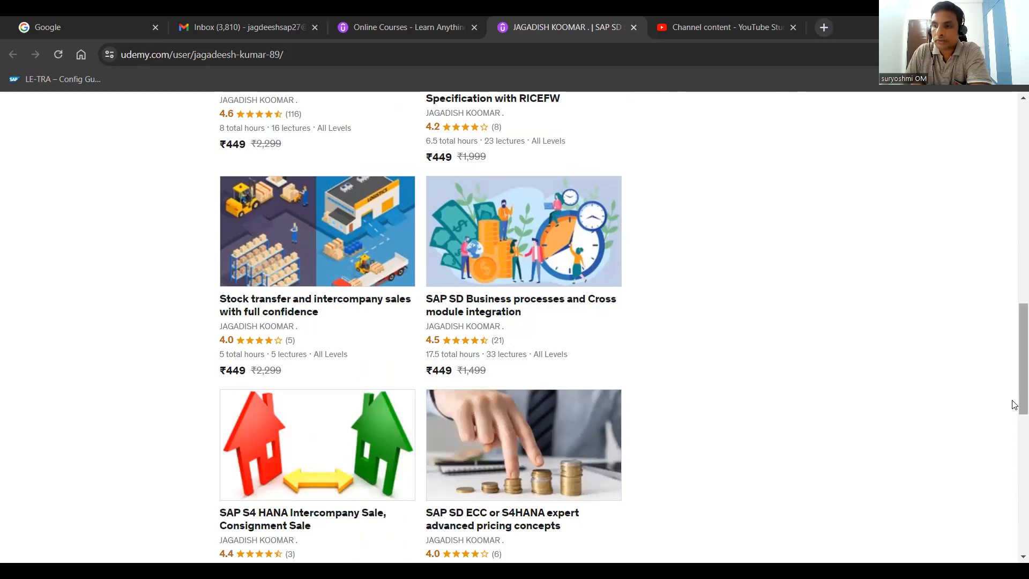
{"action": "scroll", "coordinate": [1013, 456], "scroll_direction": "down", "scroll_amount": 3}
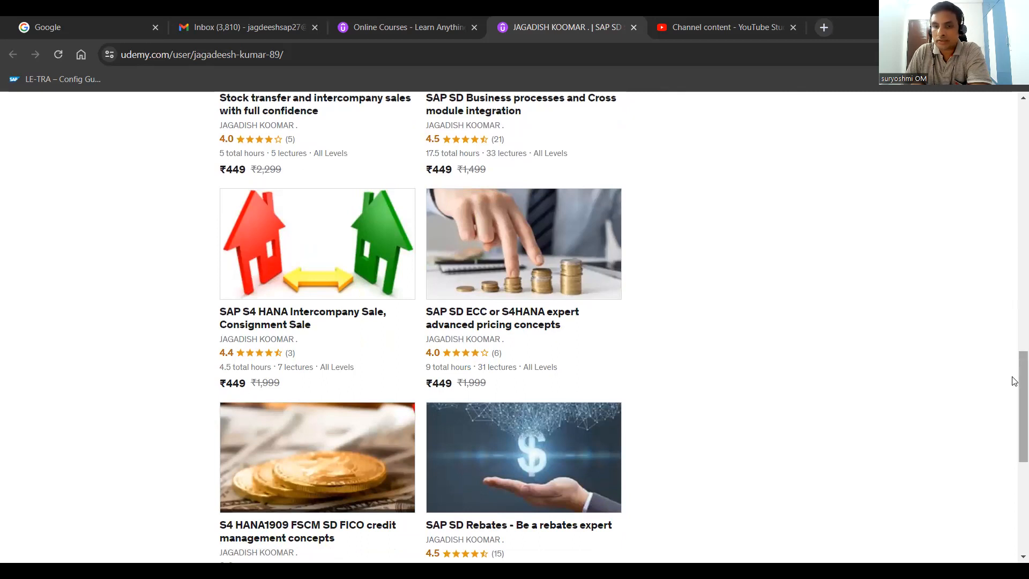
{"action": "scroll", "coordinate": [1014, 355], "scroll_direction": "down", "scroll_amount": 3}
{"action": "scroll", "coordinate": [1014, 343], "scroll_direction": "up", "scroll_amount": 7}
{"action": "scroll", "coordinate": [1013, 337], "scroll_direction": "down", "scroll_amount": 3}
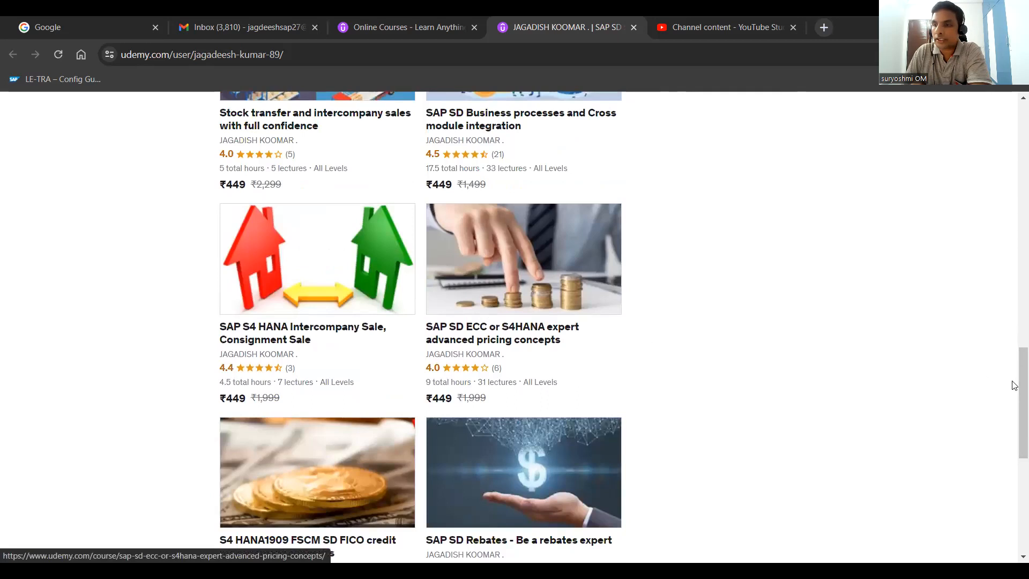
Leave the Udemy course list and switch back to the presentation, showing its title slide "Define Warehouse No in SAP".
{"action": "scroll", "coordinate": [1013, 322], "scroll_direction": "up", "scroll_amount": 15}
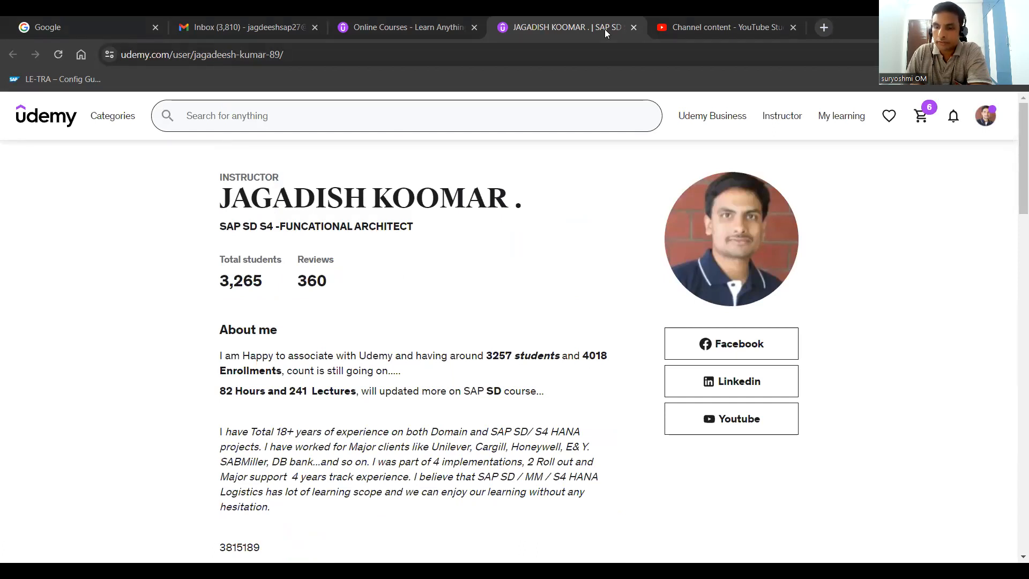
{"action": "key", "text": "alt+Tab"}
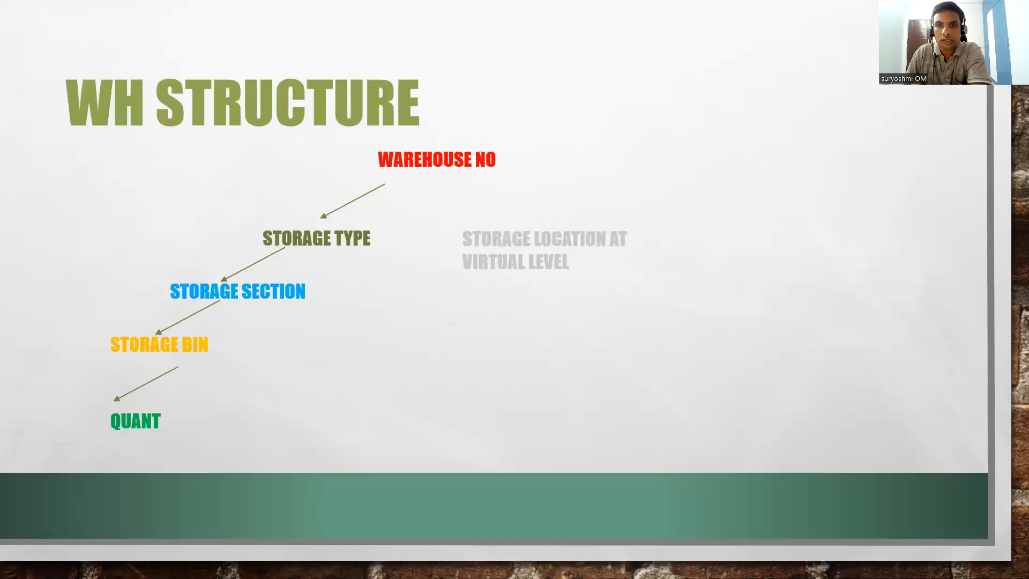
{"action": "key", "text": "Right"}
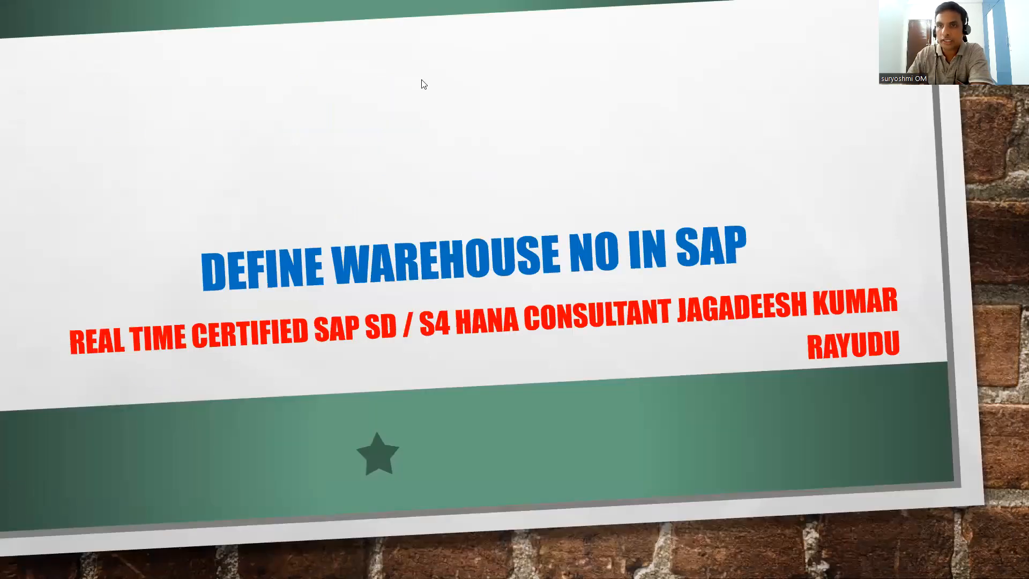